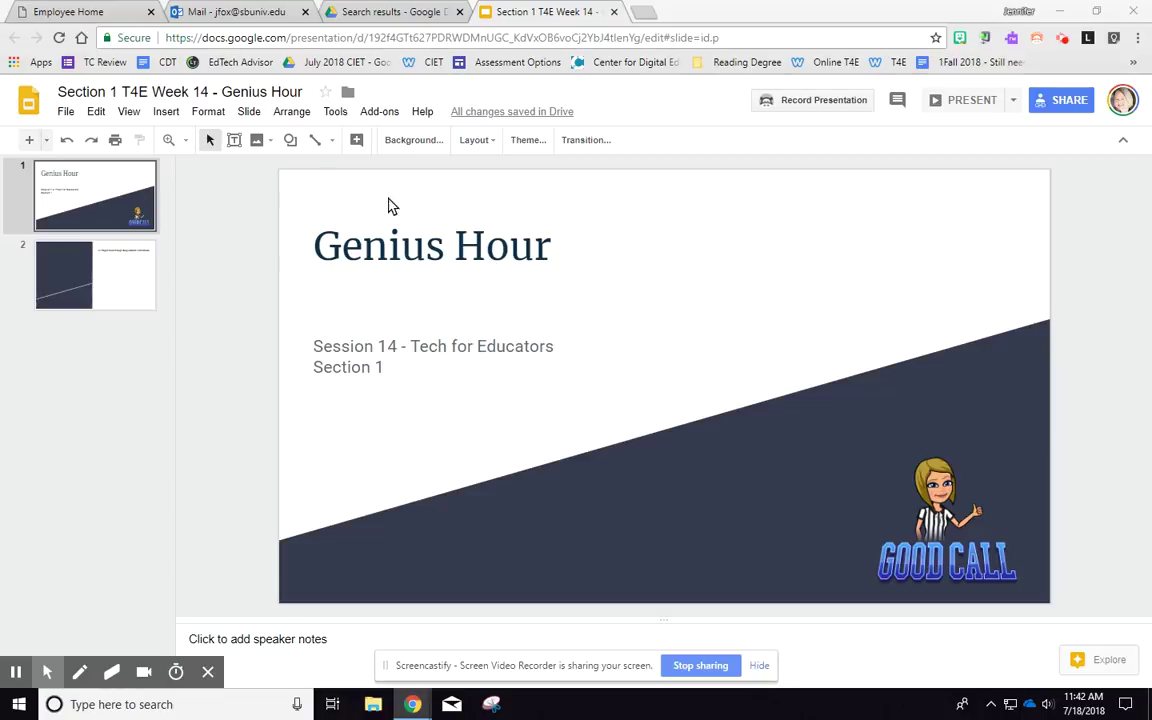
Choose Image > Search the web to open the Google Images panel beside the slide.
click(256, 140)
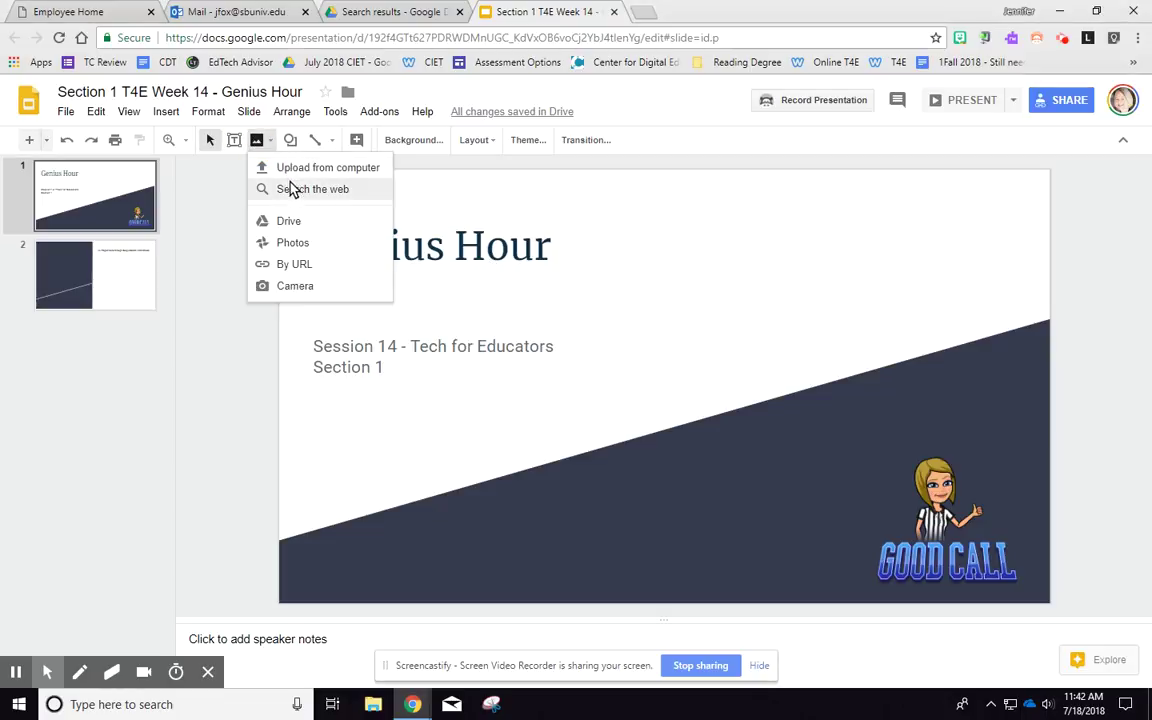
click(322, 189)
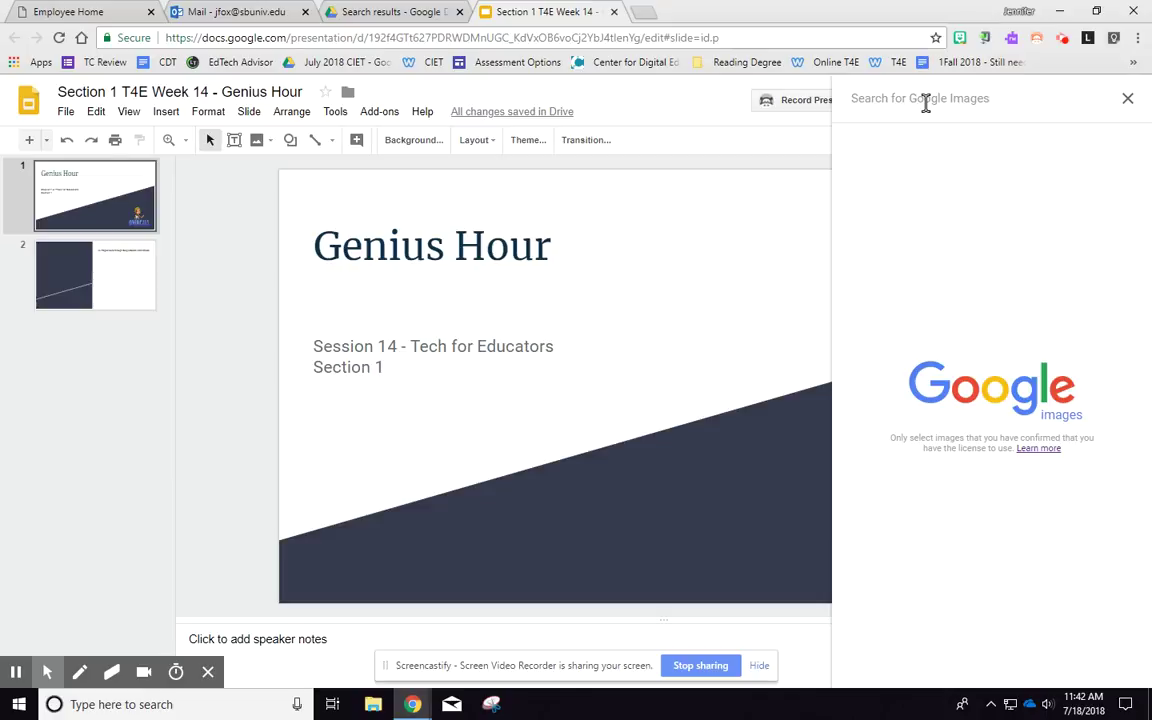
Search images for 'genius' and insert the black-and-white Einstein photo.
text(genius)
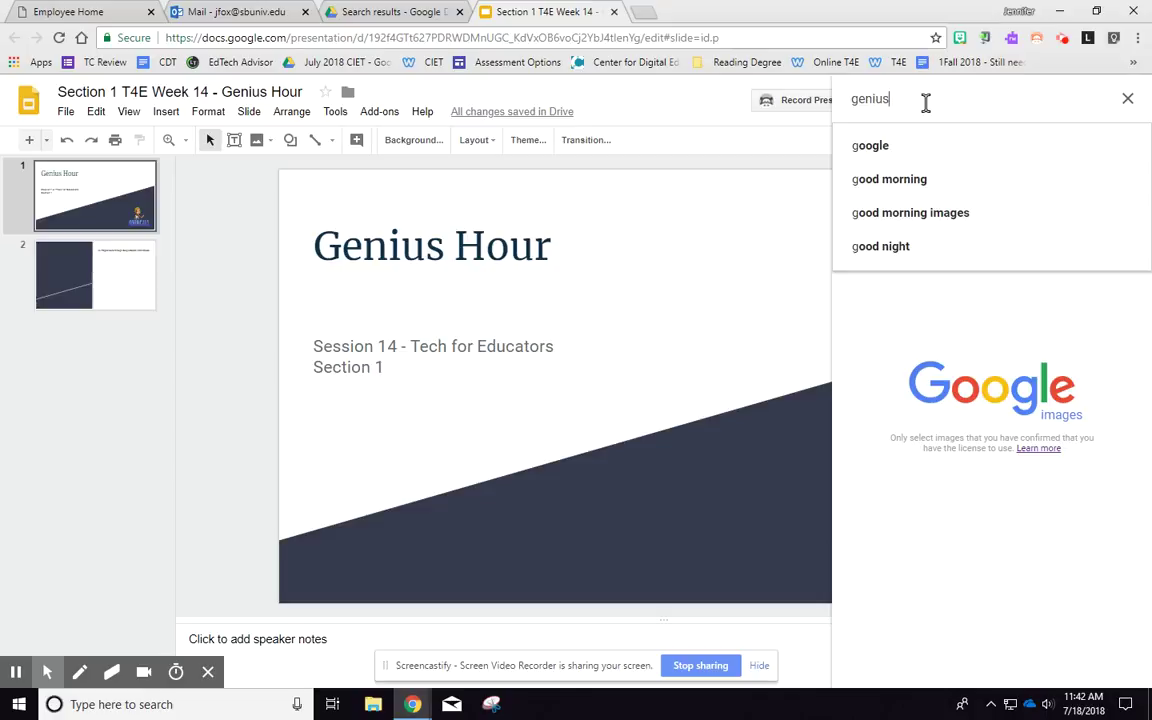
key(Return)
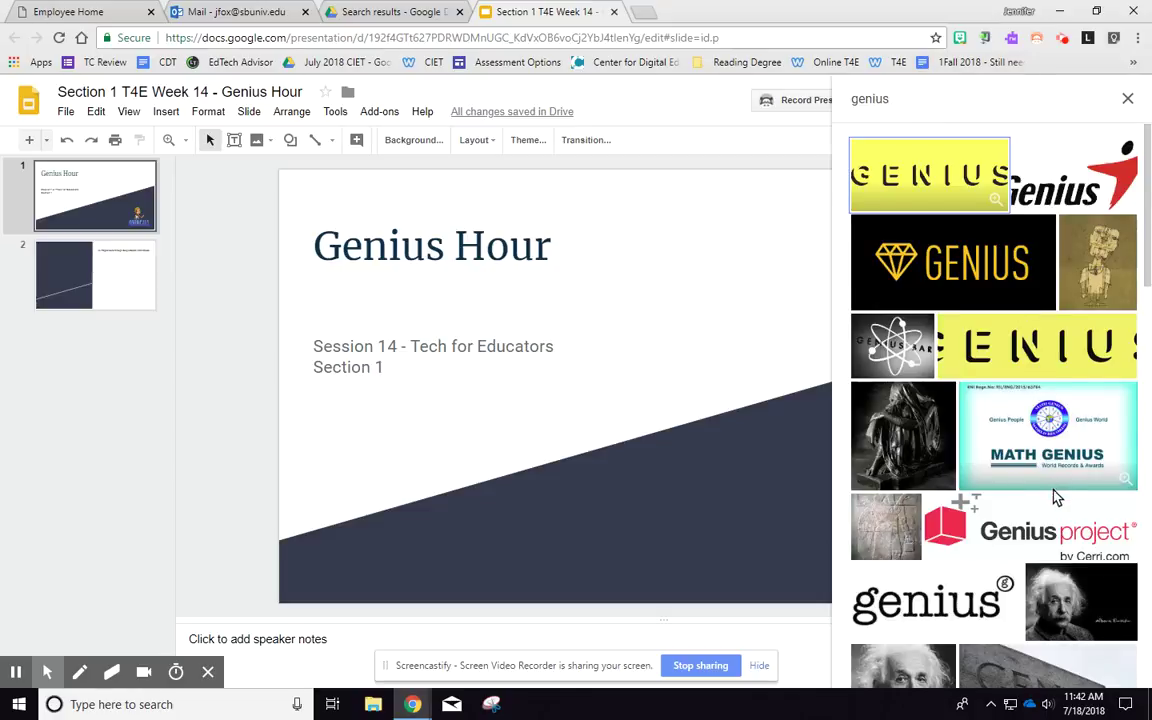
scroll(1070, 520, down, 2)
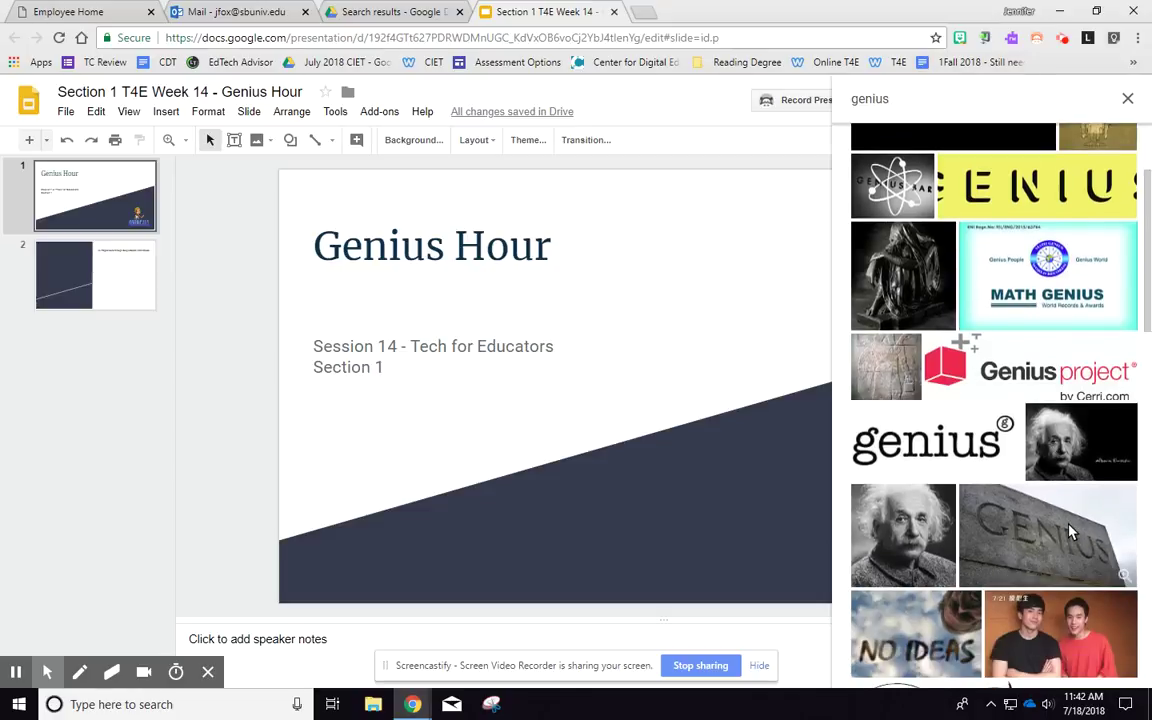
double_click(1097, 447)
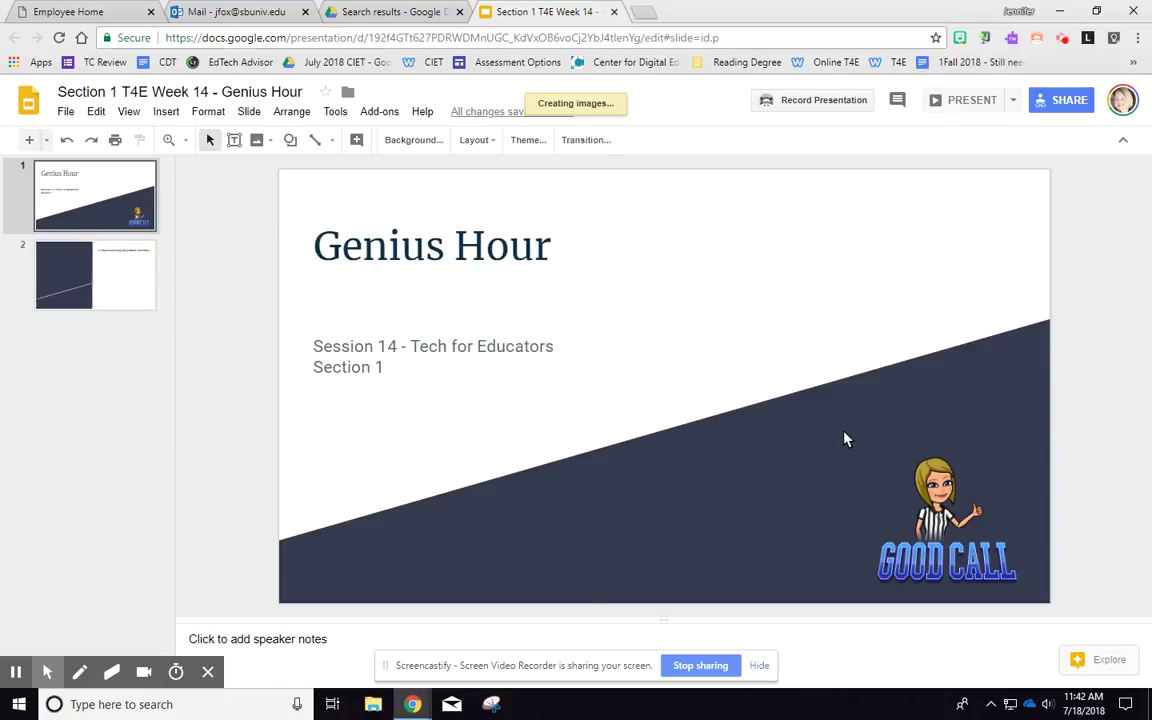
Move the Einstein photo into the title slide's upper right corner.
drag(495, 437, 935, 290)
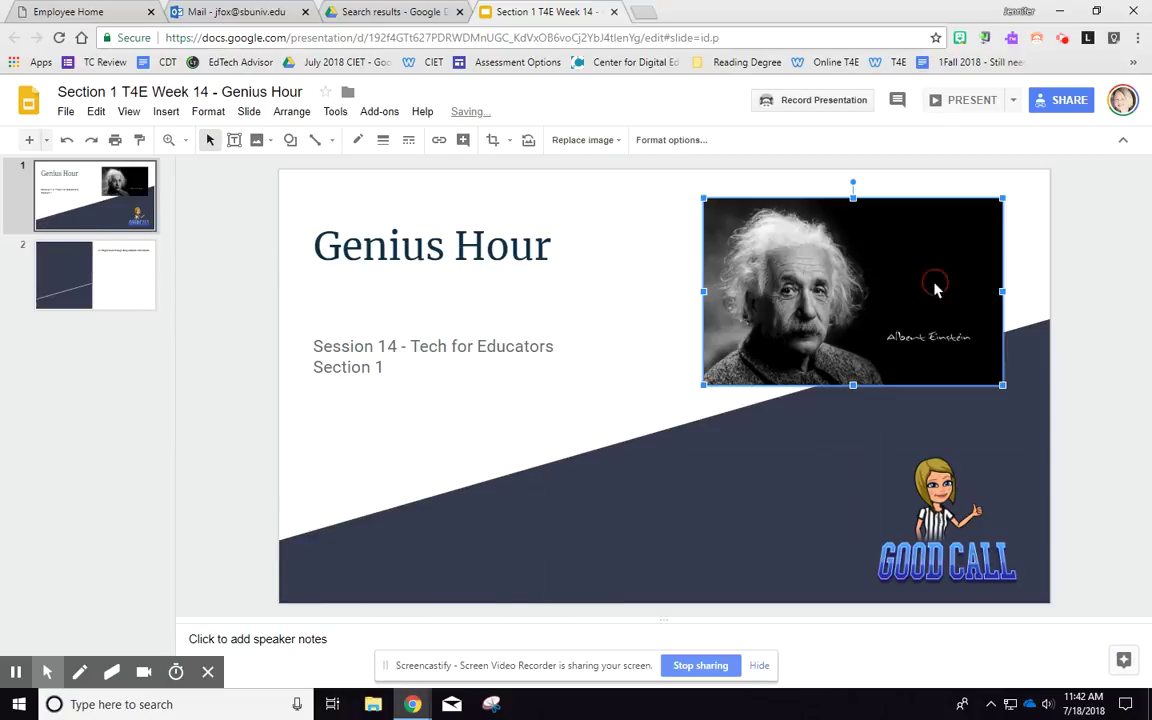
click(843, 391)
drag(856, 252, 881, 239)
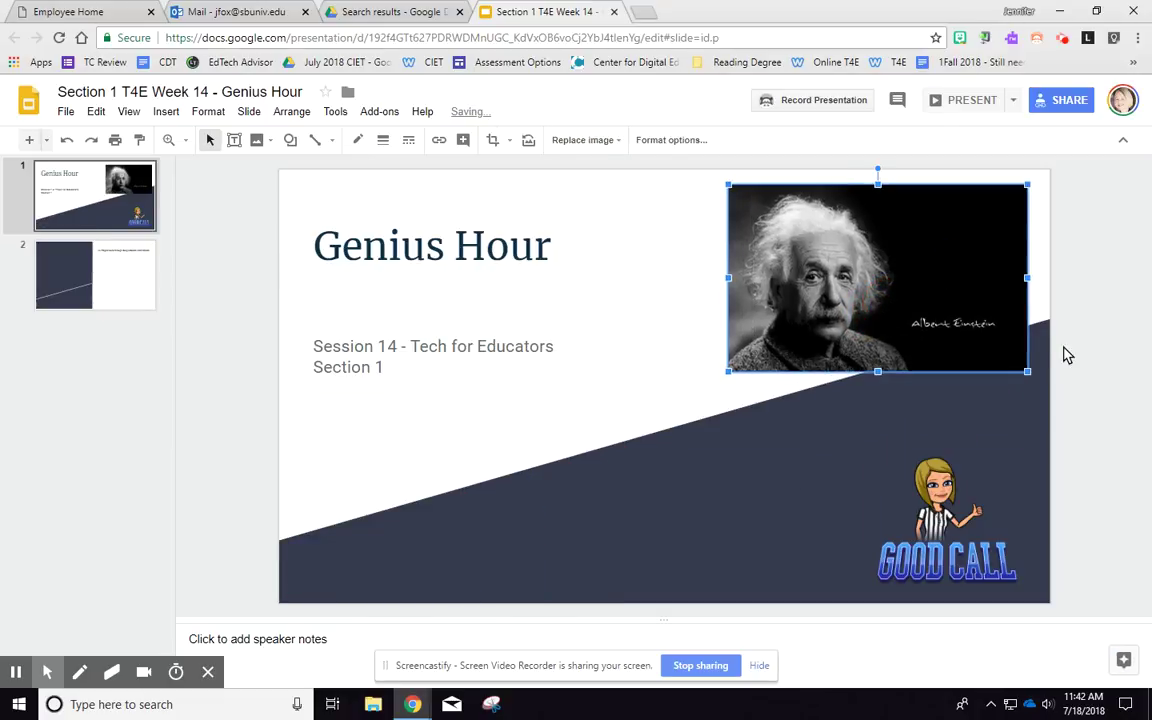
click(1067, 355)
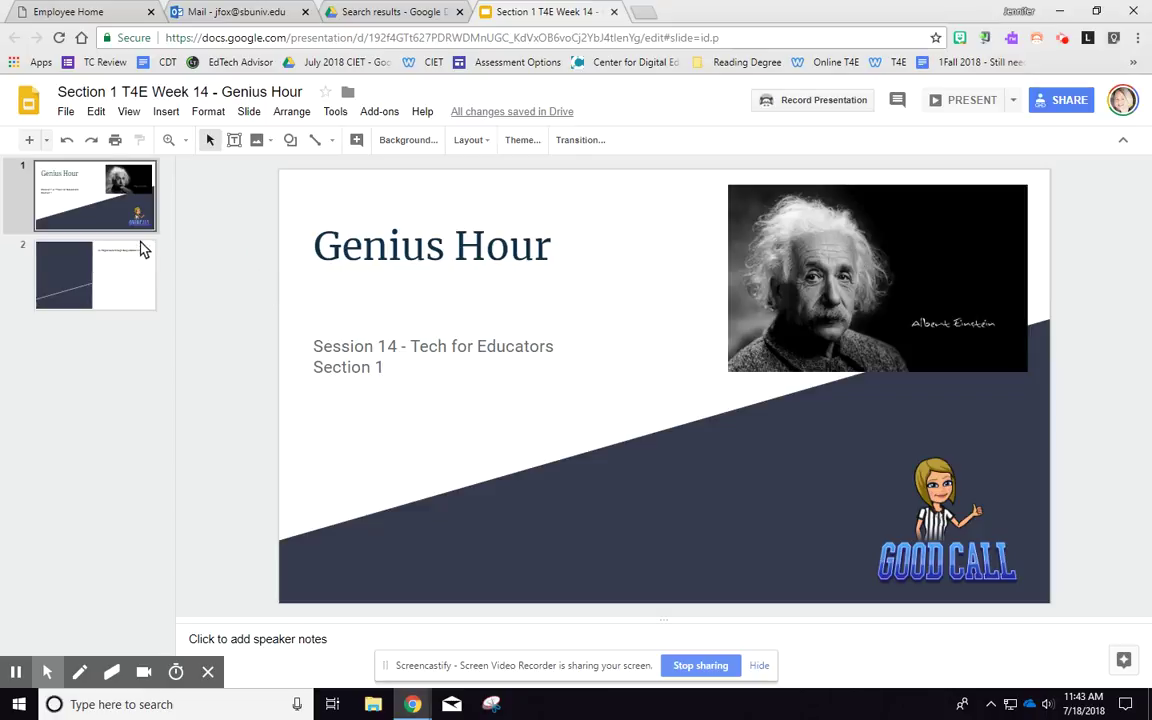
Title slide 2 'References' instead of 'Citations', then return to slide 1.
click(134, 275)
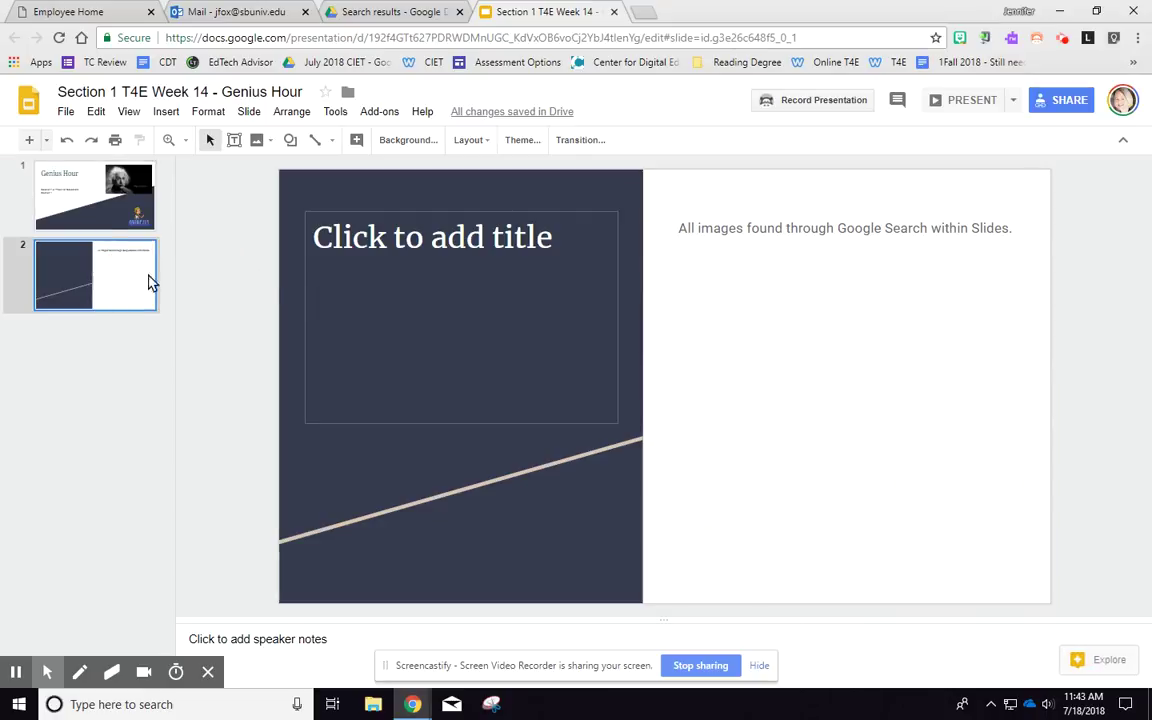
click(368, 247)
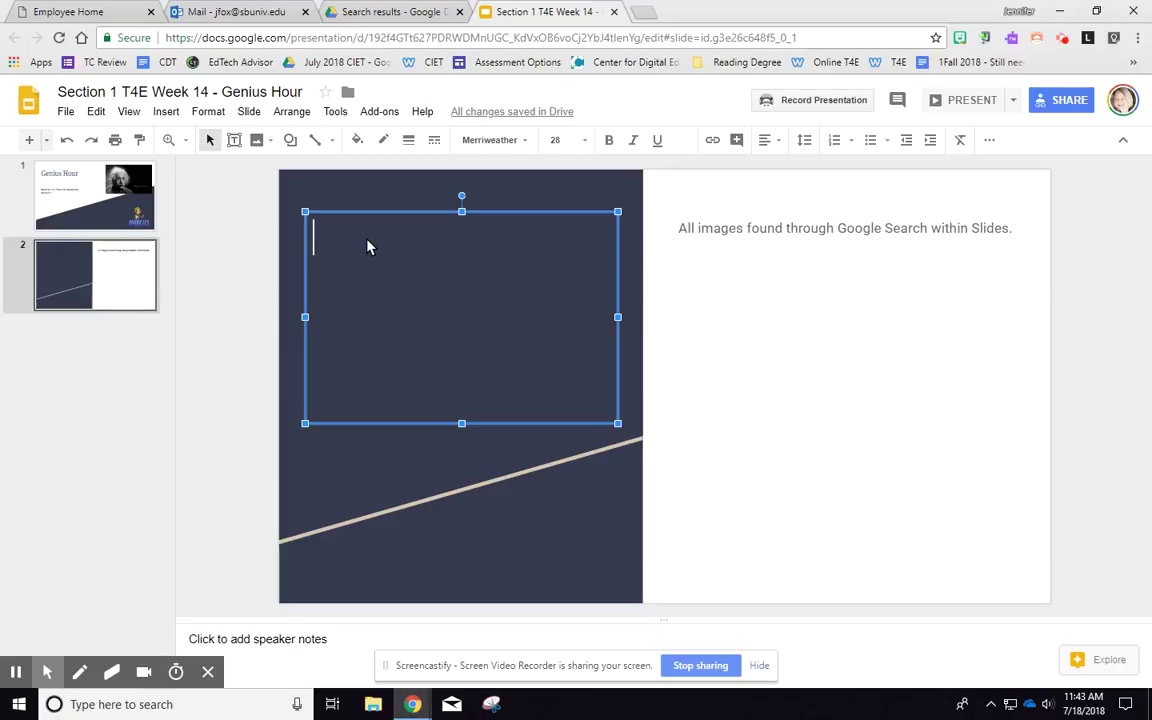
text(Citations)
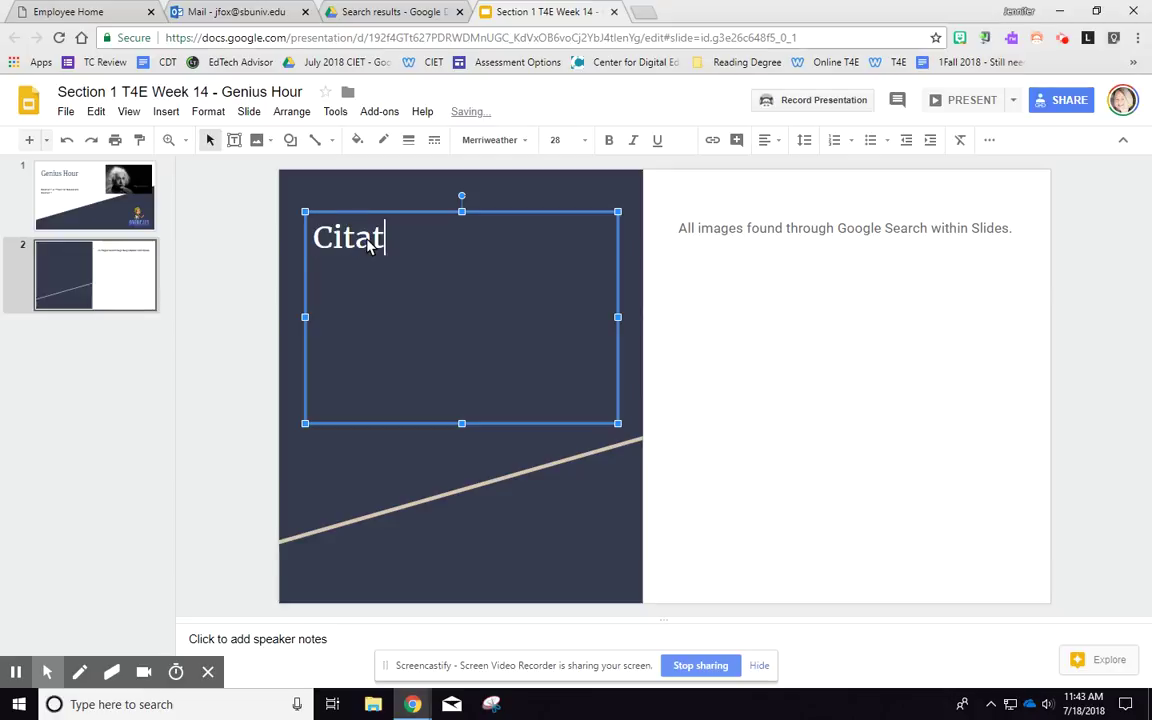
key(BackSpace)
key(BackSpace)
key(BackSpace)
key(BackSpace)
key(BackSpace)
key(BackSpace)
key(BackSpace)
key(BackSpace)
key(BackSpace)
text(References)
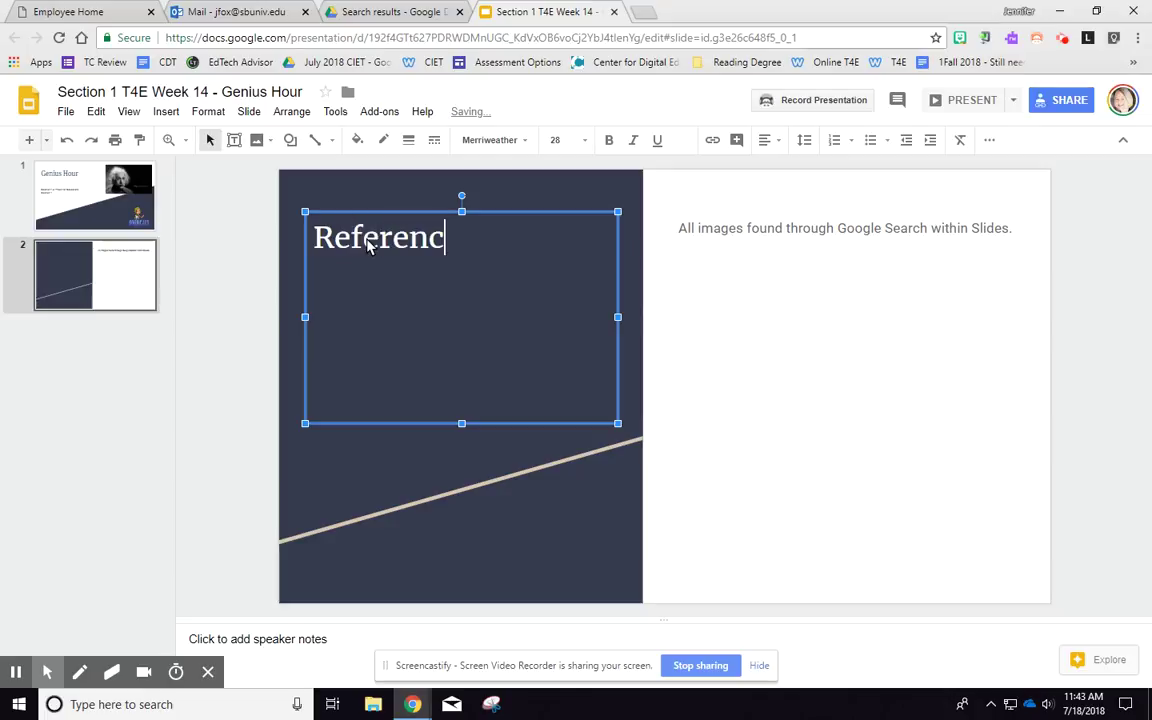
click(705, 240)
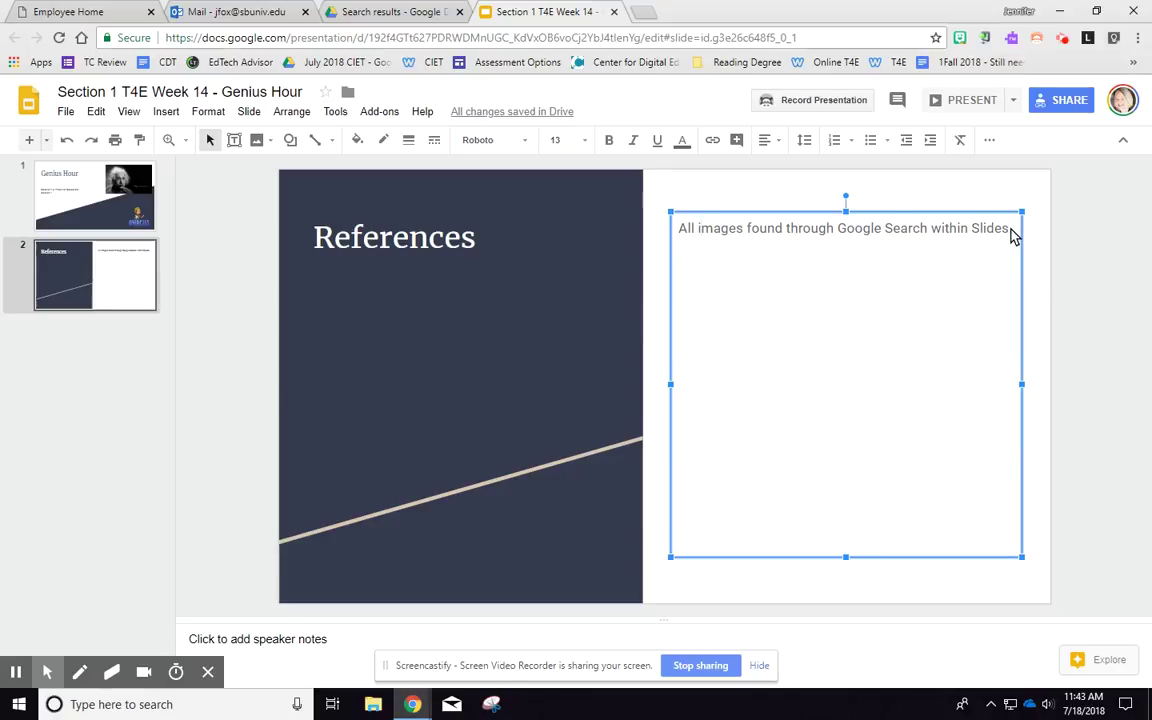
click(113, 213)
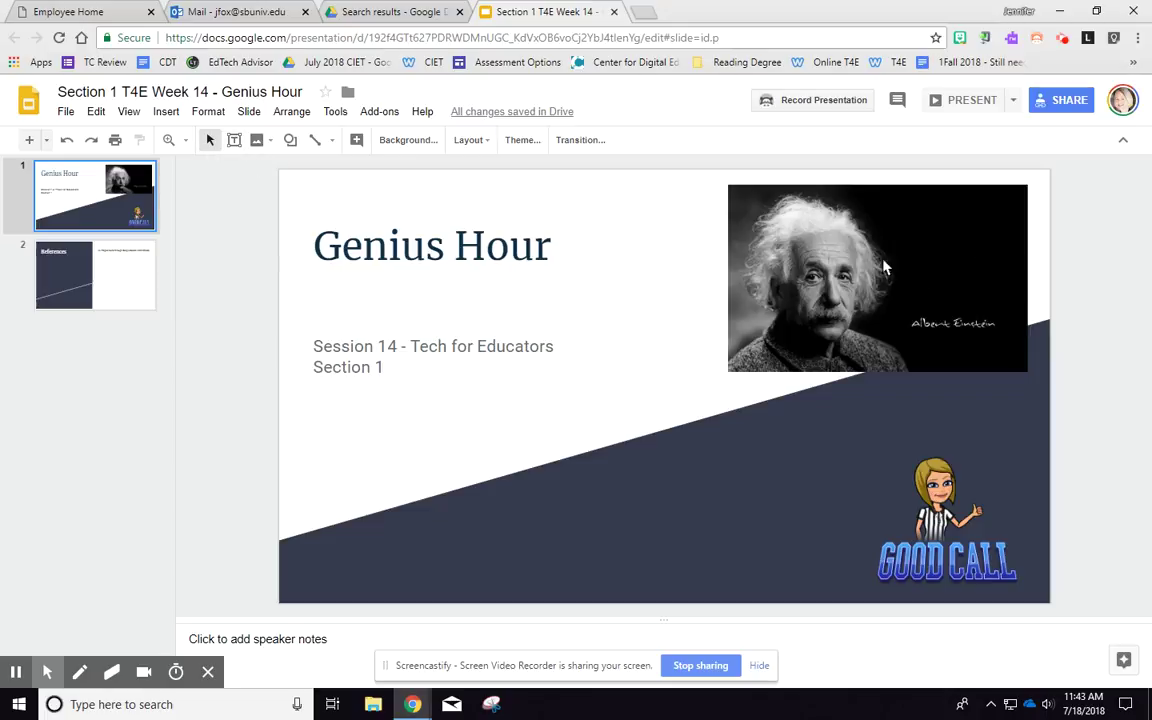
Add a text box under the Einstein photo reading 'Found through Google Slides Image search'.
click(233, 141)
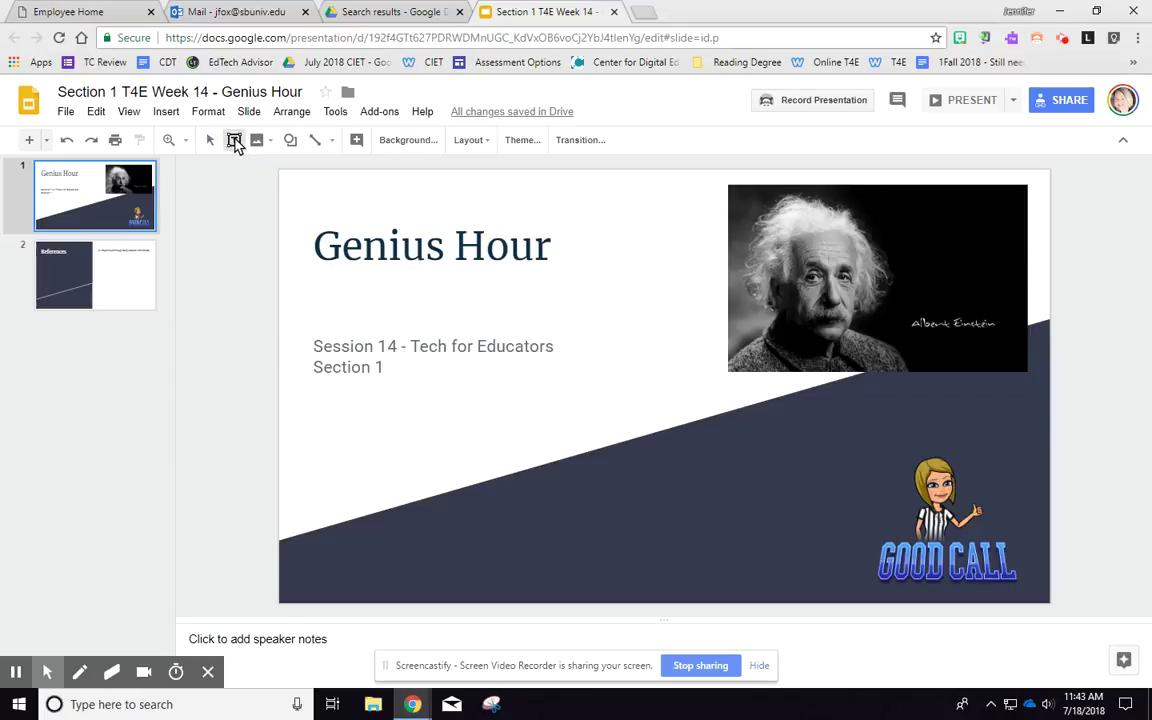
drag(755, 380, 1014, 403)
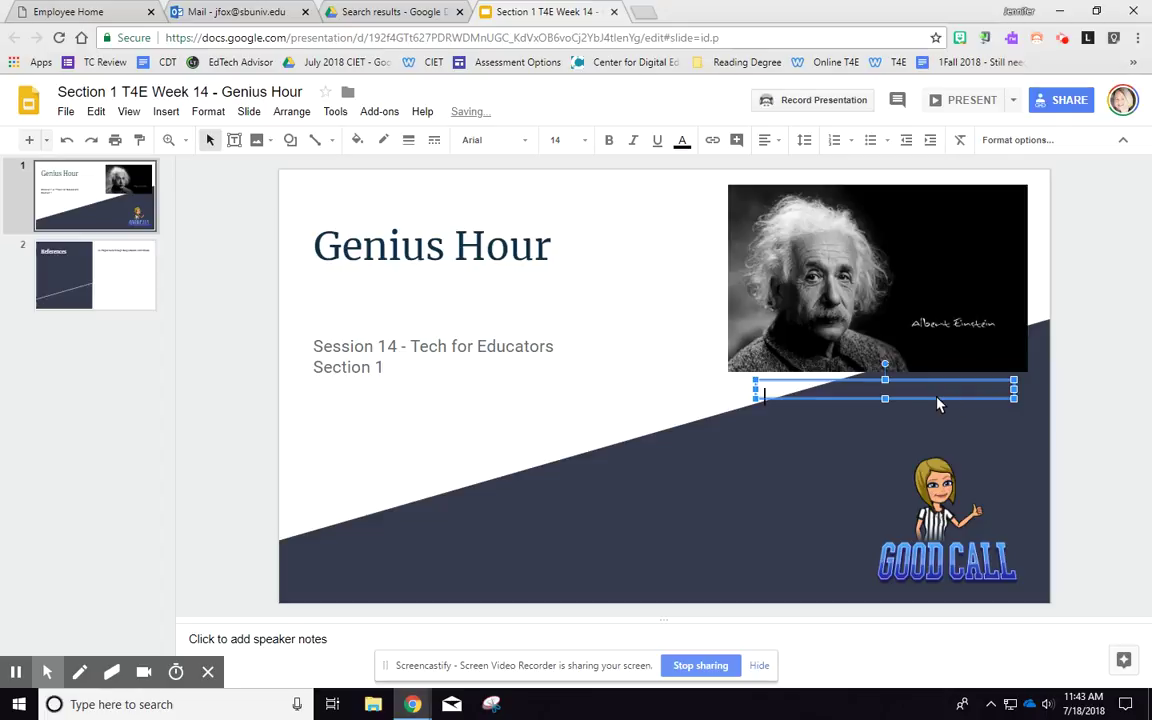
text(Found thi)
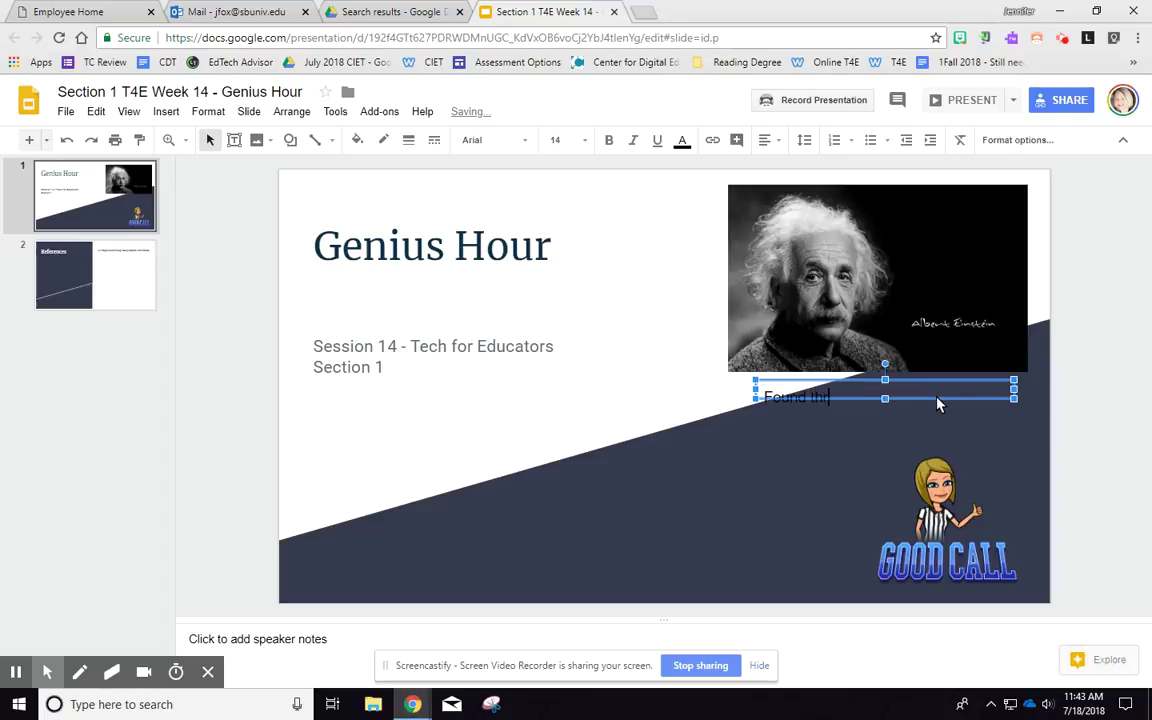
text(ough Google Slides Image sear)
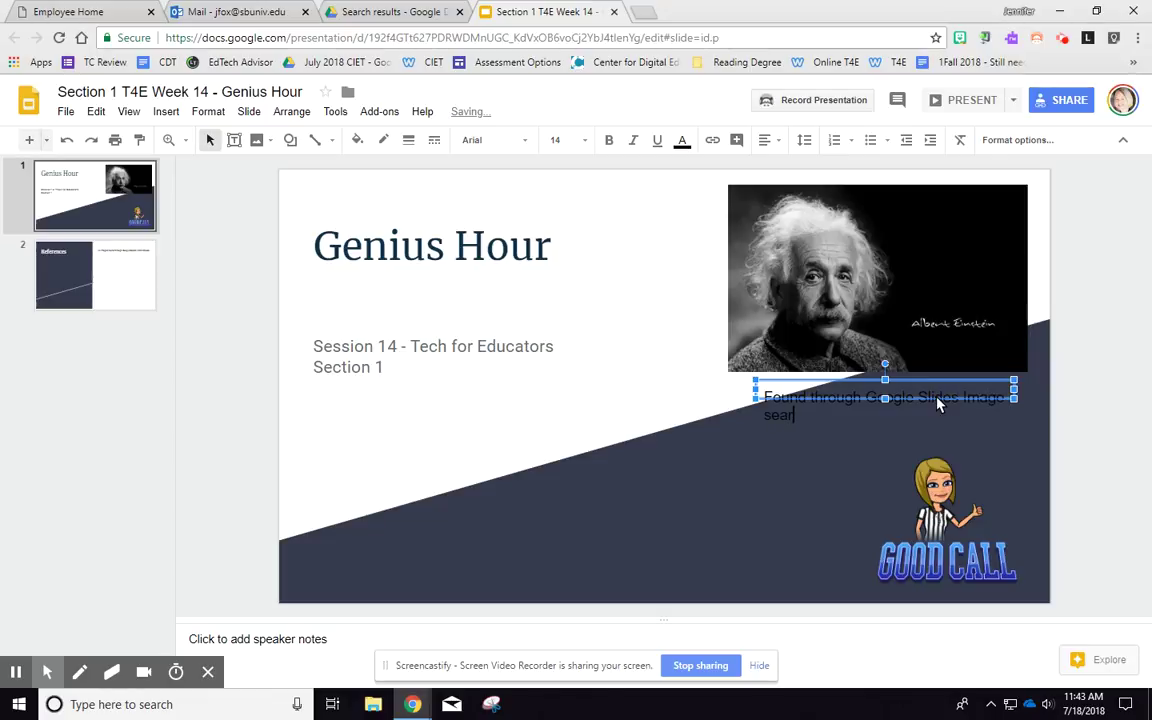
text(ch)
Widen the caption box on both sides and select all of its text.
drag(755, 397, 737, 397)
drag(1024, 397, 1028, 392)
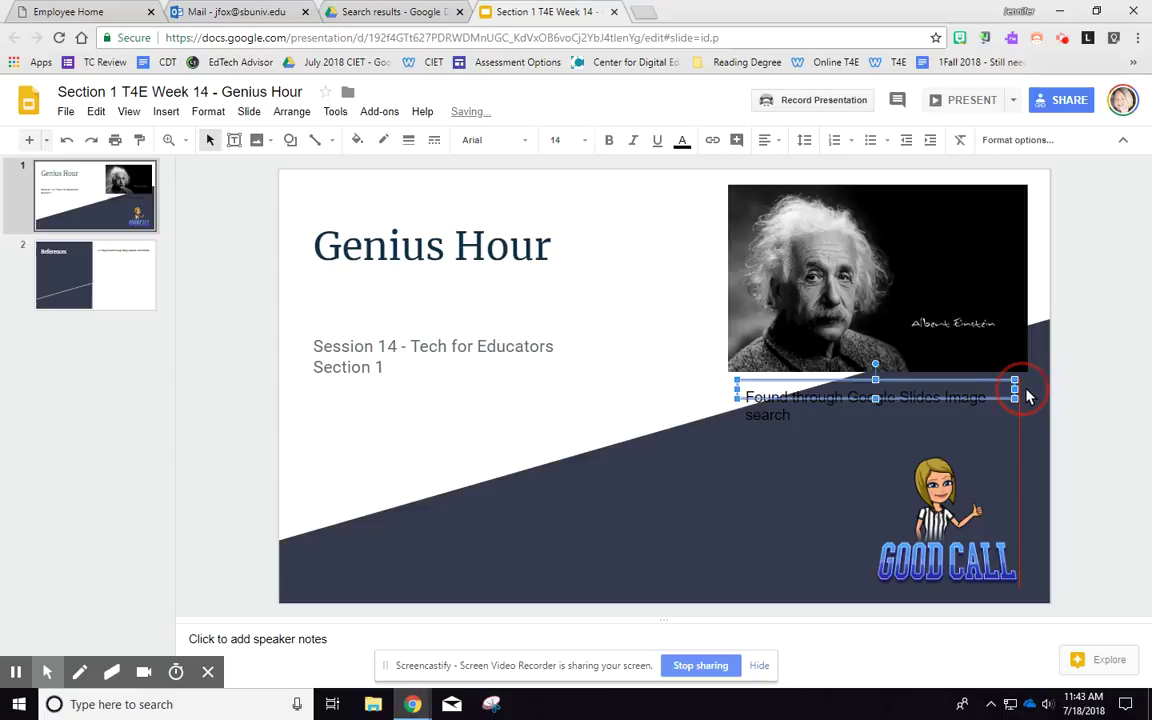
double_click(931, 399)
key(ctrl+a)
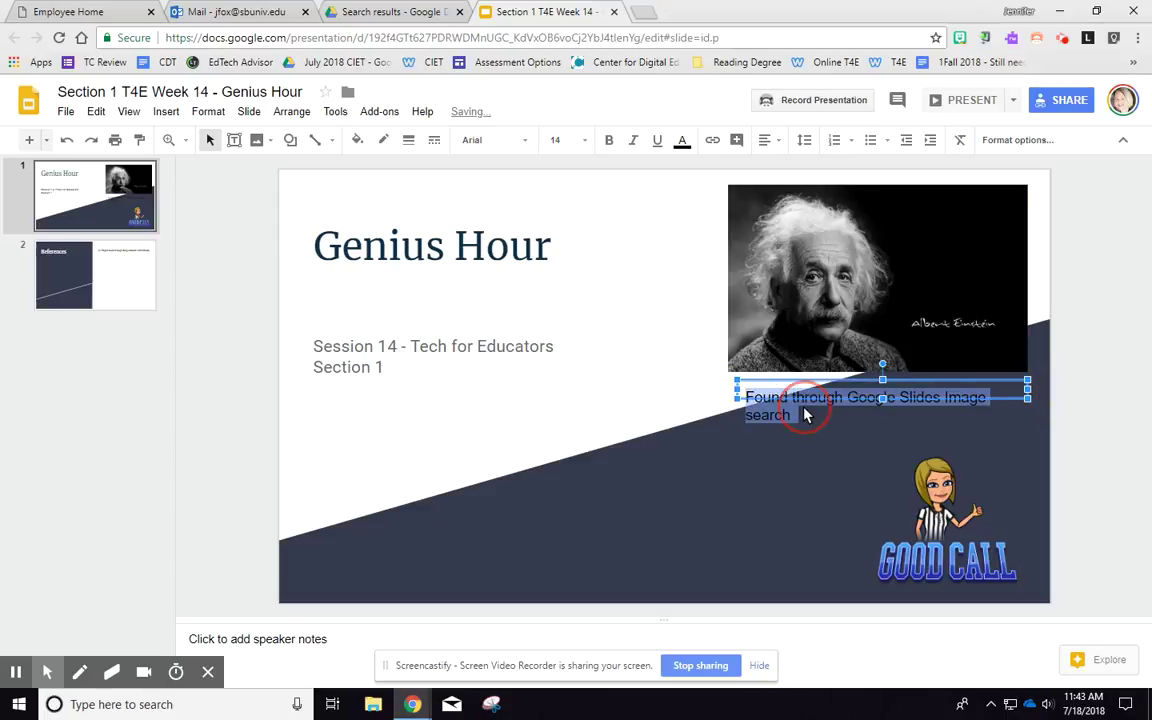
Set the caption to font size 9, narrow its box, and nudge it up under the photo.
click(555, 141)
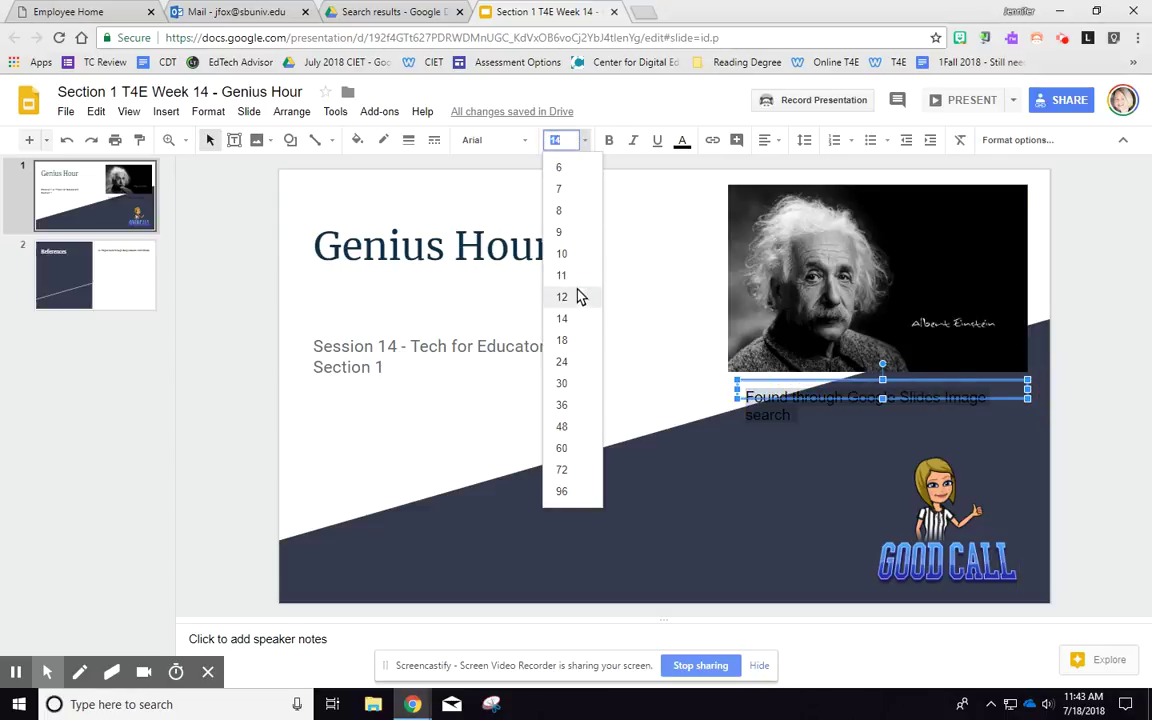
click(572, 236)
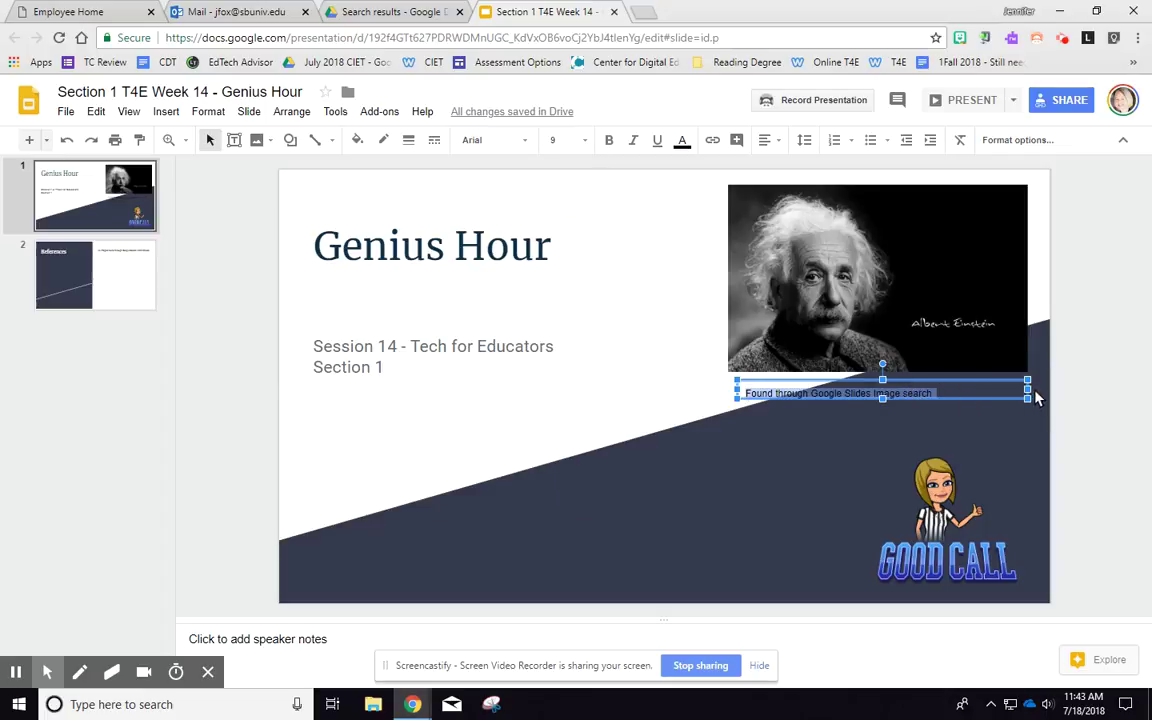
drag(1036, 398, 933, 381)
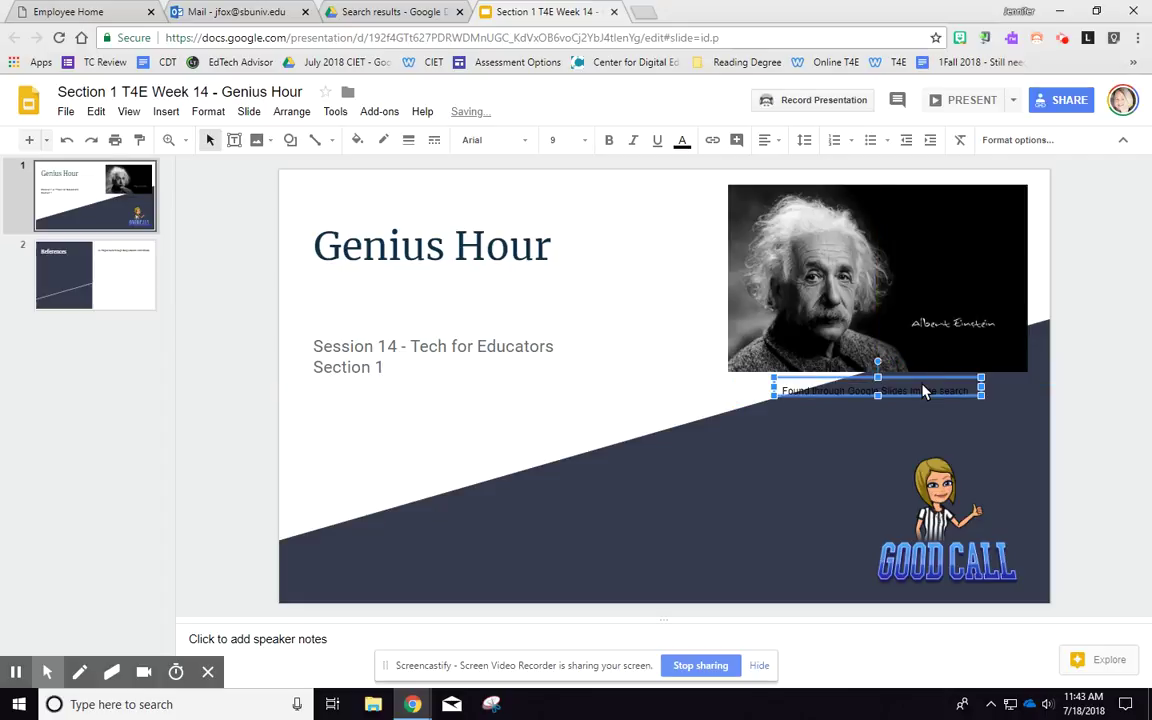
key(Up)
key(Up)
key(Up)
key(Up)
key(Up)
key(Up)
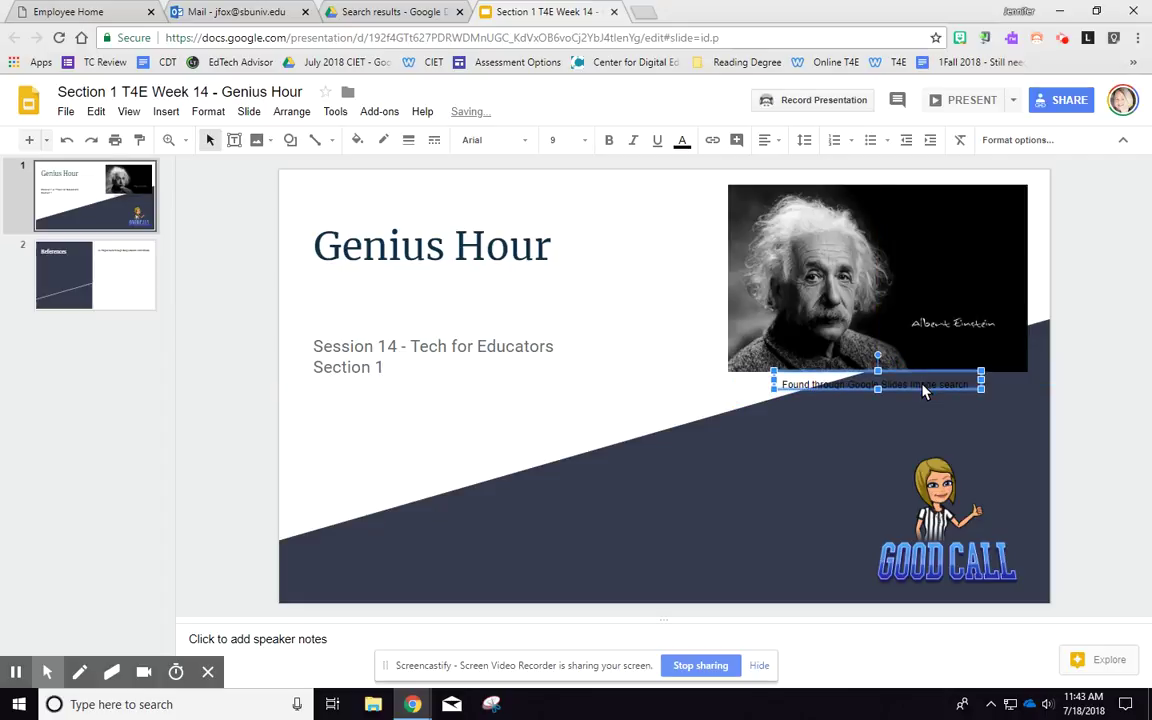
key(Up)
key(Up)
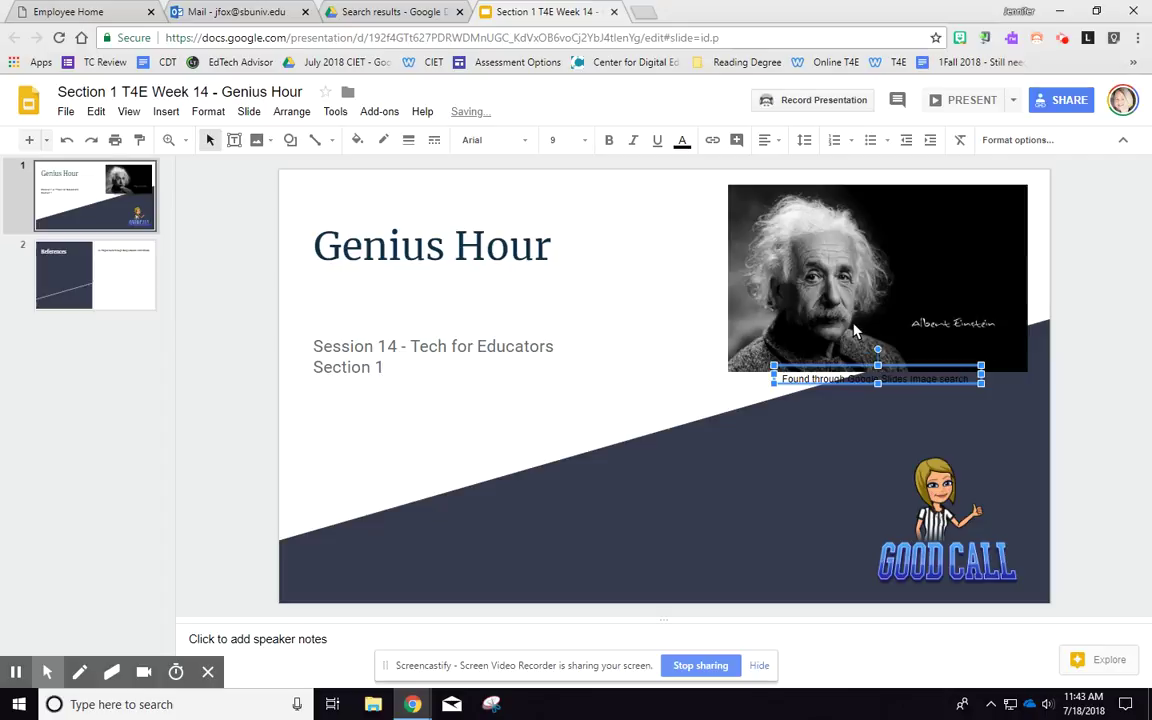
drag(699, 279, 890, 386)
Undo the title move, group the Einstein photo with its caption, and shift the group down-right.
click(67, 141)
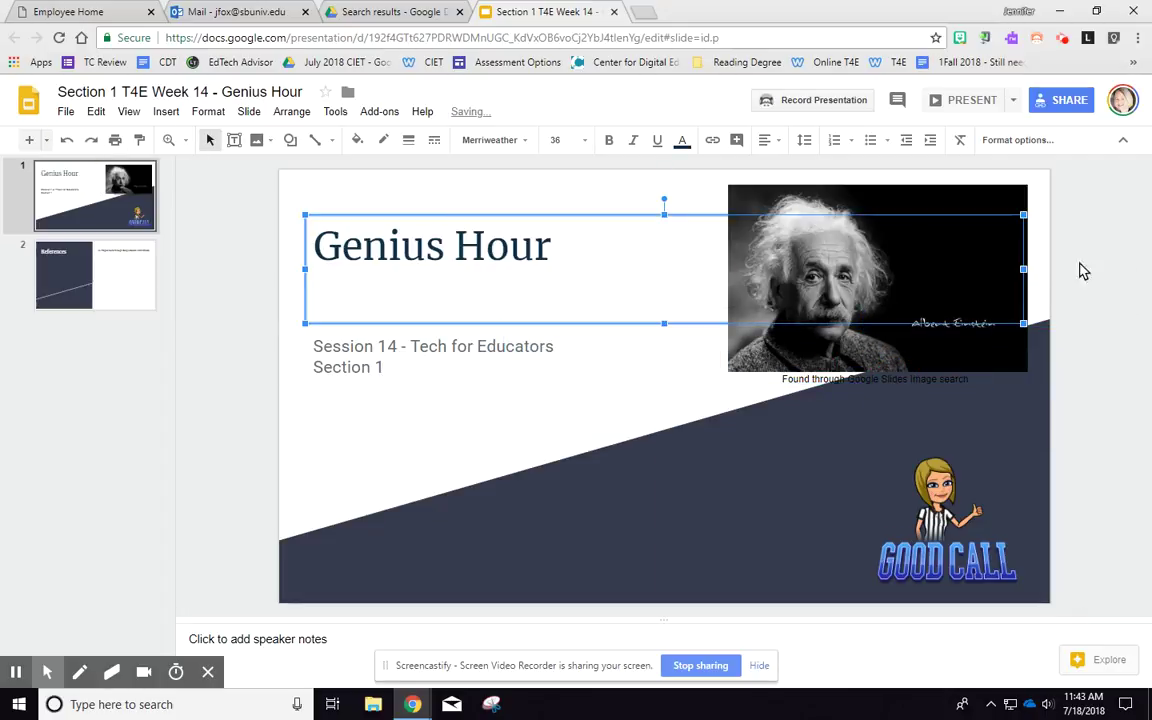
click(1070, 378)
drag(1062, 362, 893, 391)
right_click(918, 337)
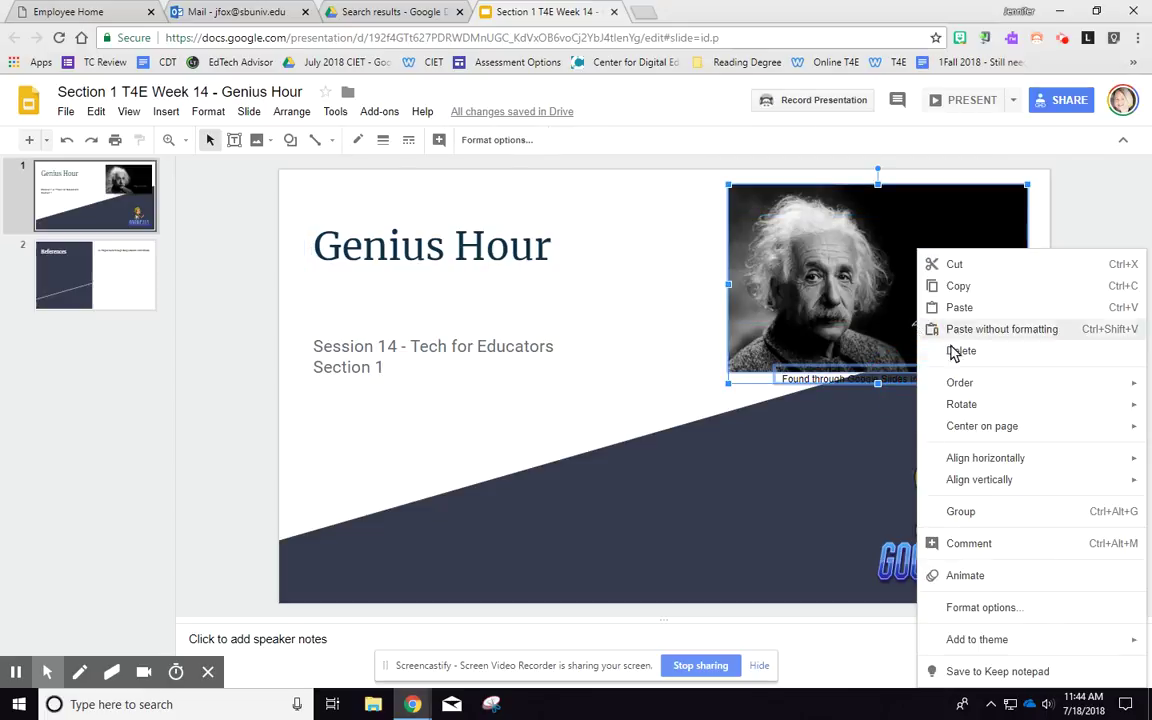
click(979, 511)
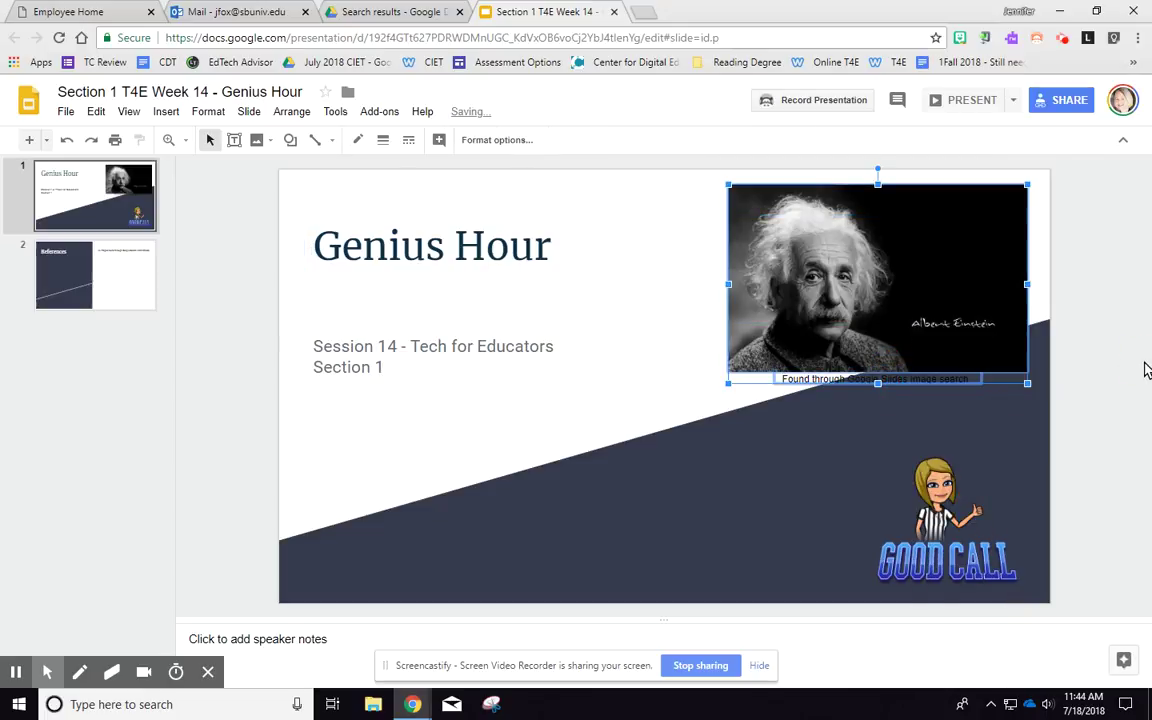
mouse_move(847, 286)
mouse_down()
mouse_move(805, 288)
mouse_move(855, 307)
mouse_up()
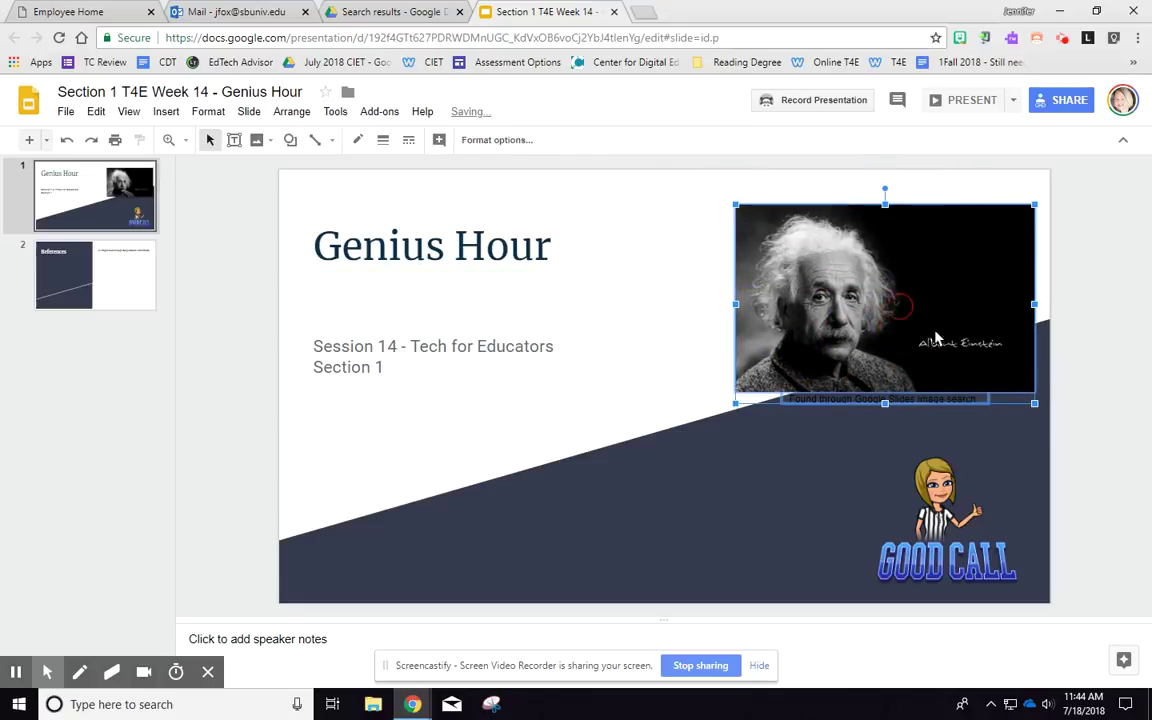
click(1112, 368)
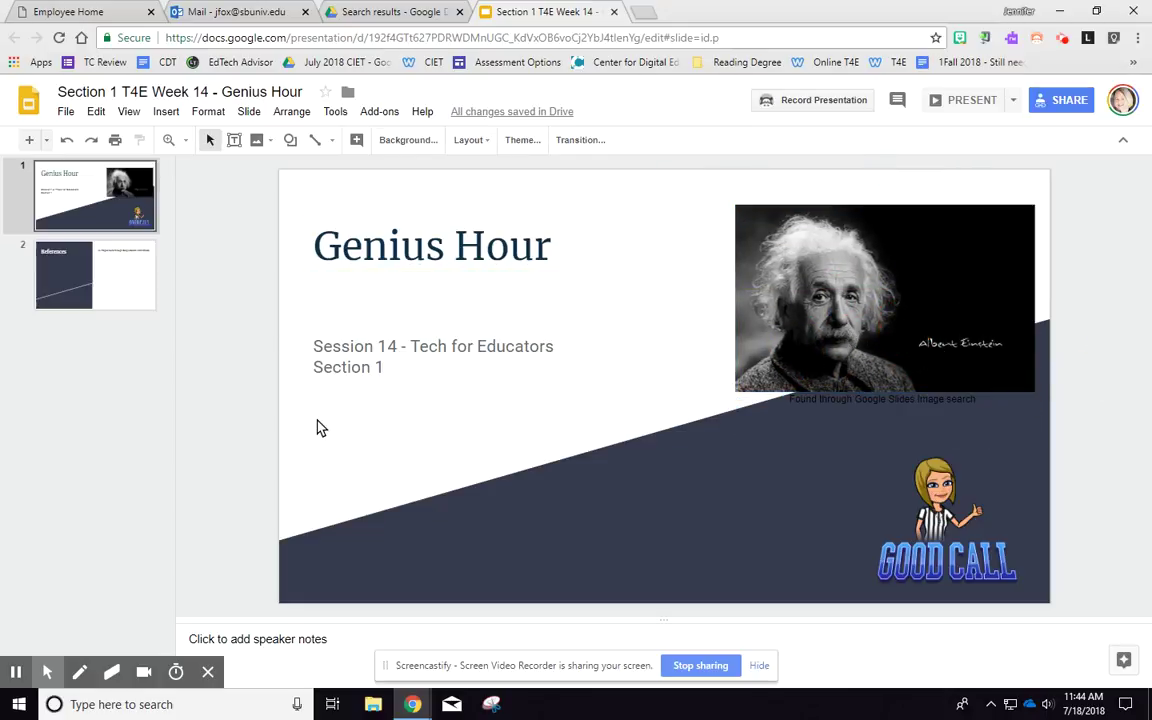
In a new tab, go to Google Images and search for 'genius hour'.
click(645, 12)
text(images.)
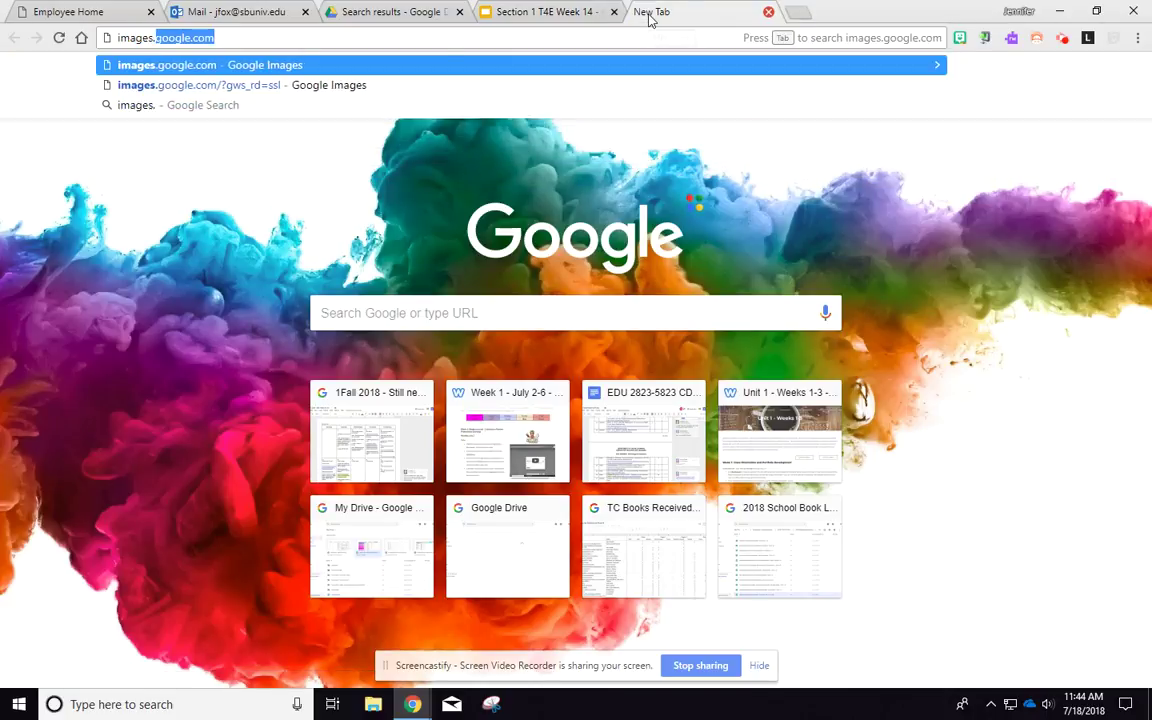
key(Return)
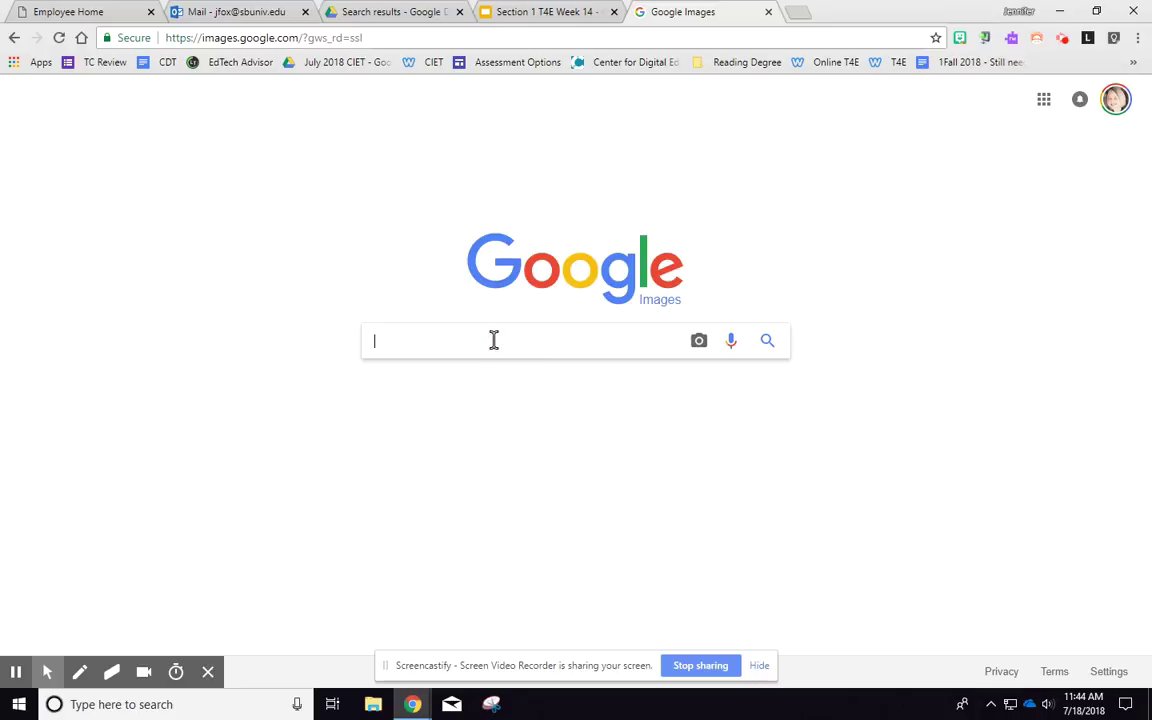
text(genius hour)
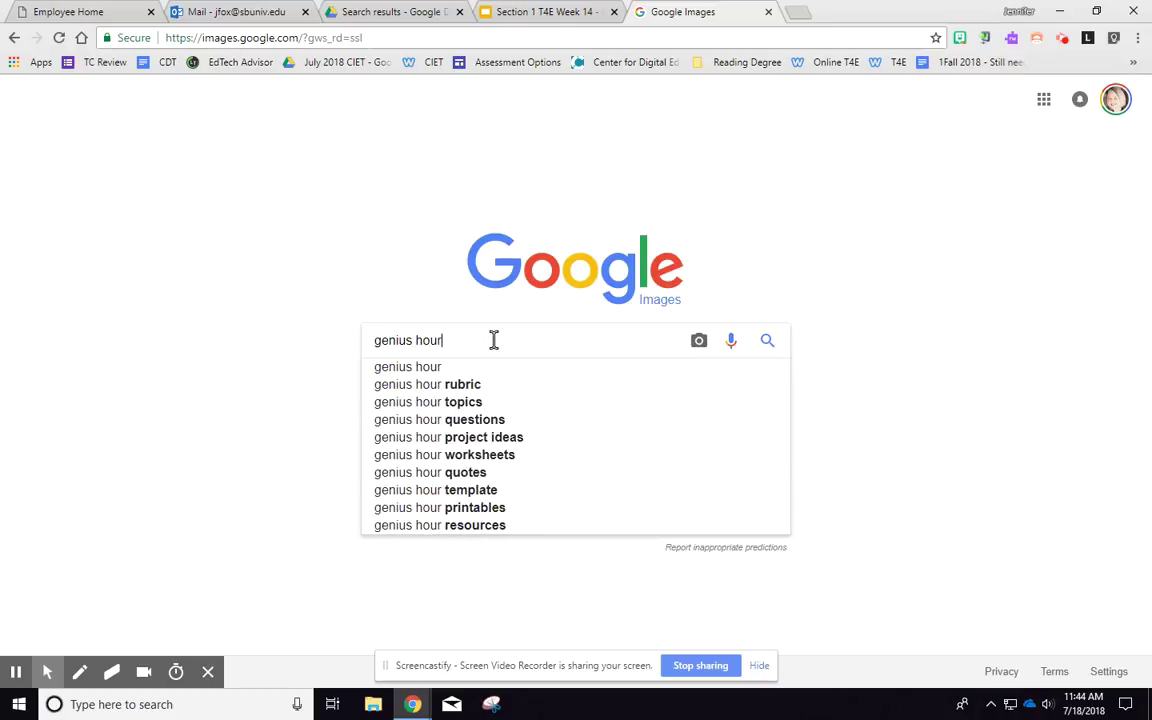
key(Return)
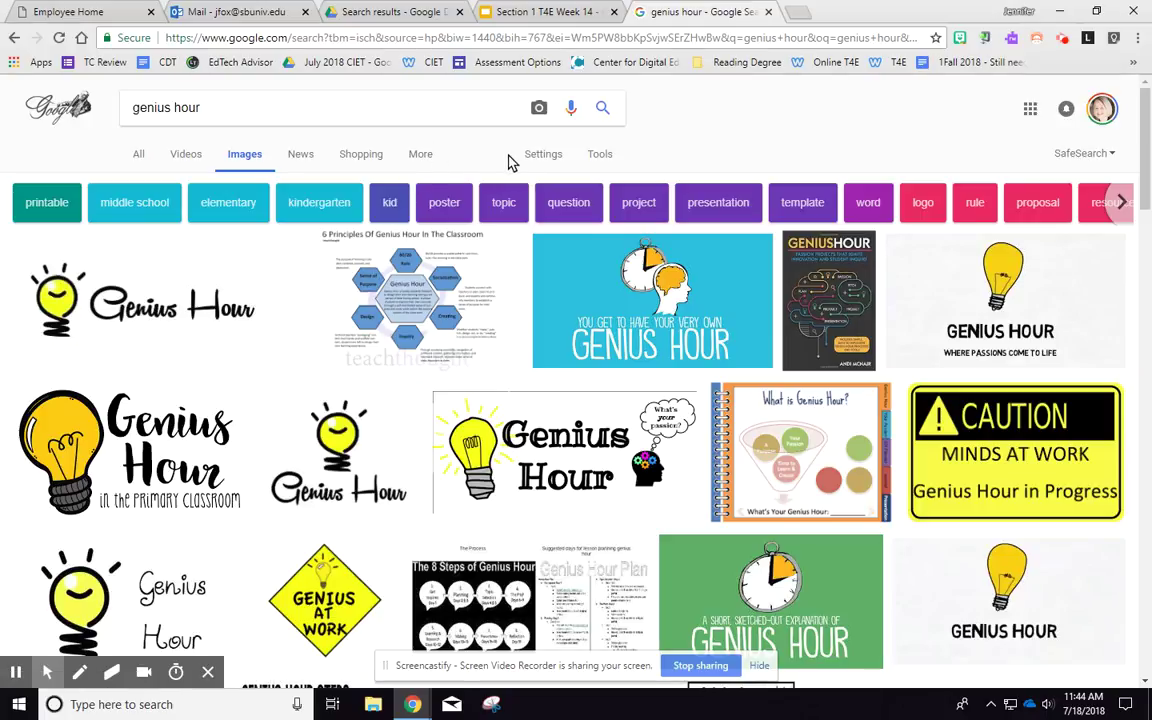
Filter the results by usage rights to images labelled for noncommercial reuse.
click(545, 156)
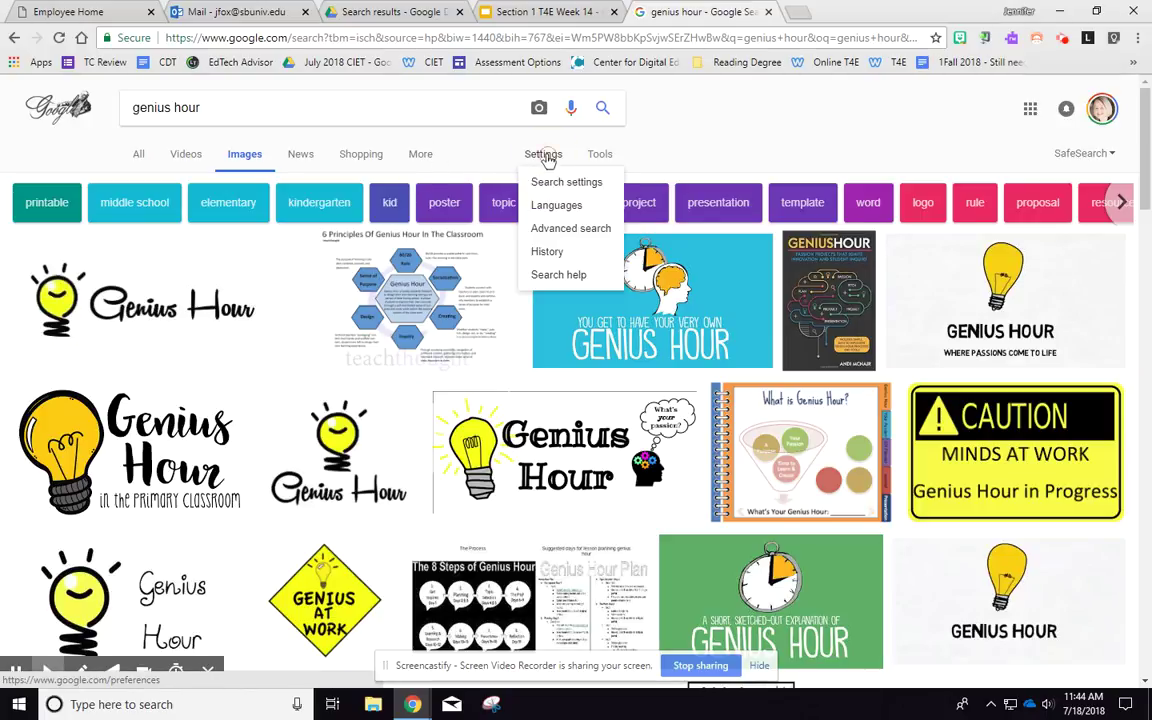
click(600, 155)
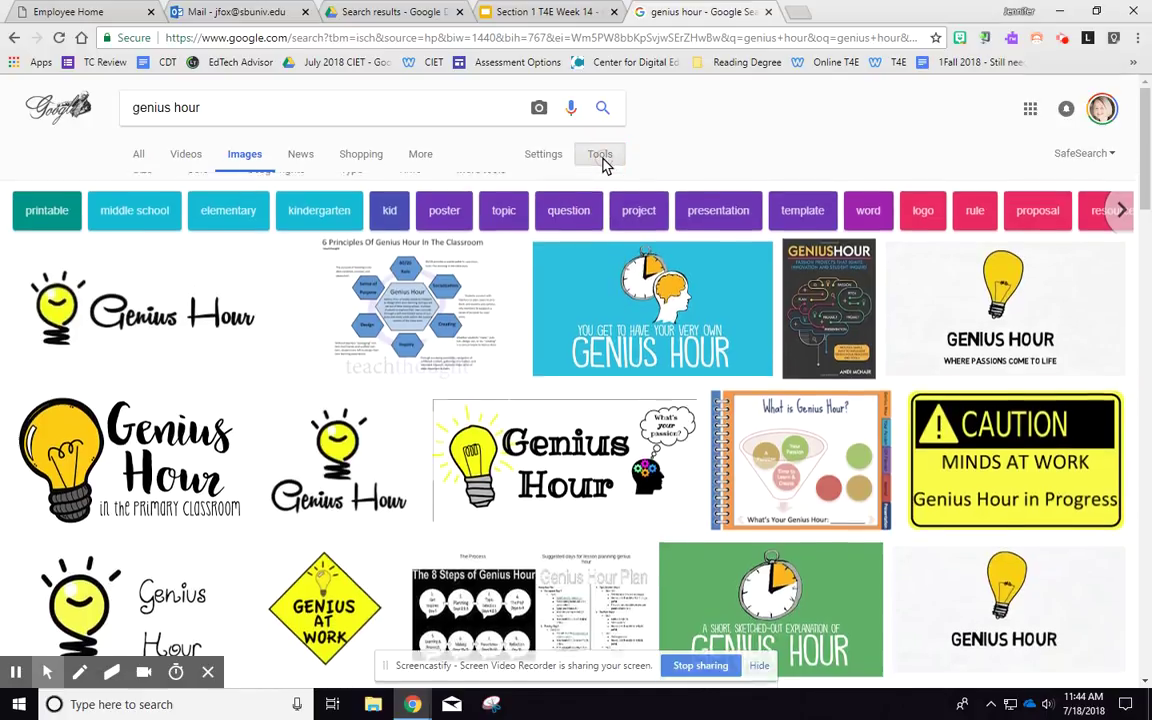
click(296, 186)
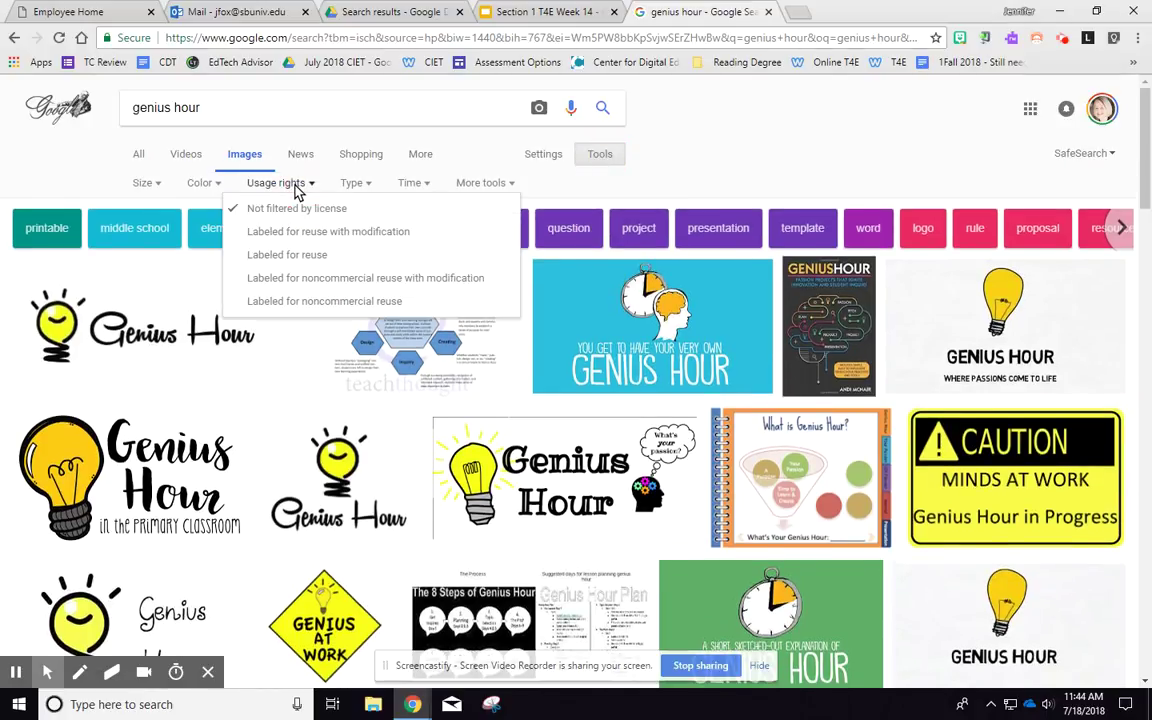
click(322, 305)
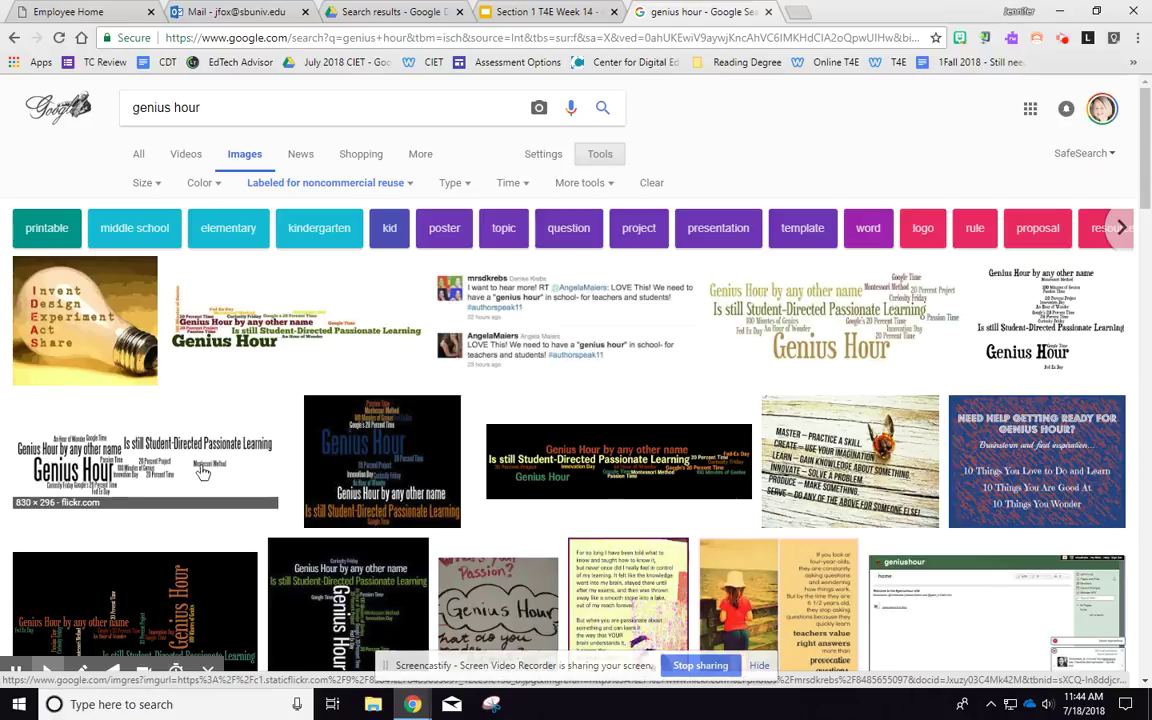
Copy the image address of the 'Genius Hour by any other name' word cloud and return to Slides.
click(108, 405)
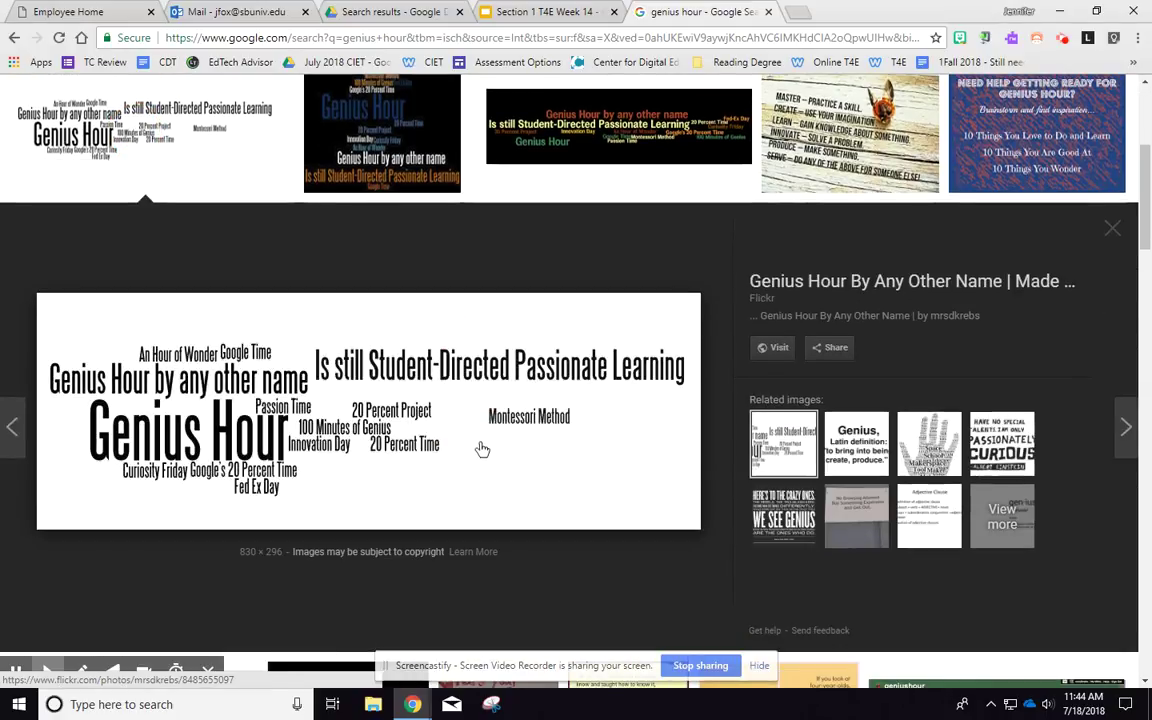
right_click(345, 392)
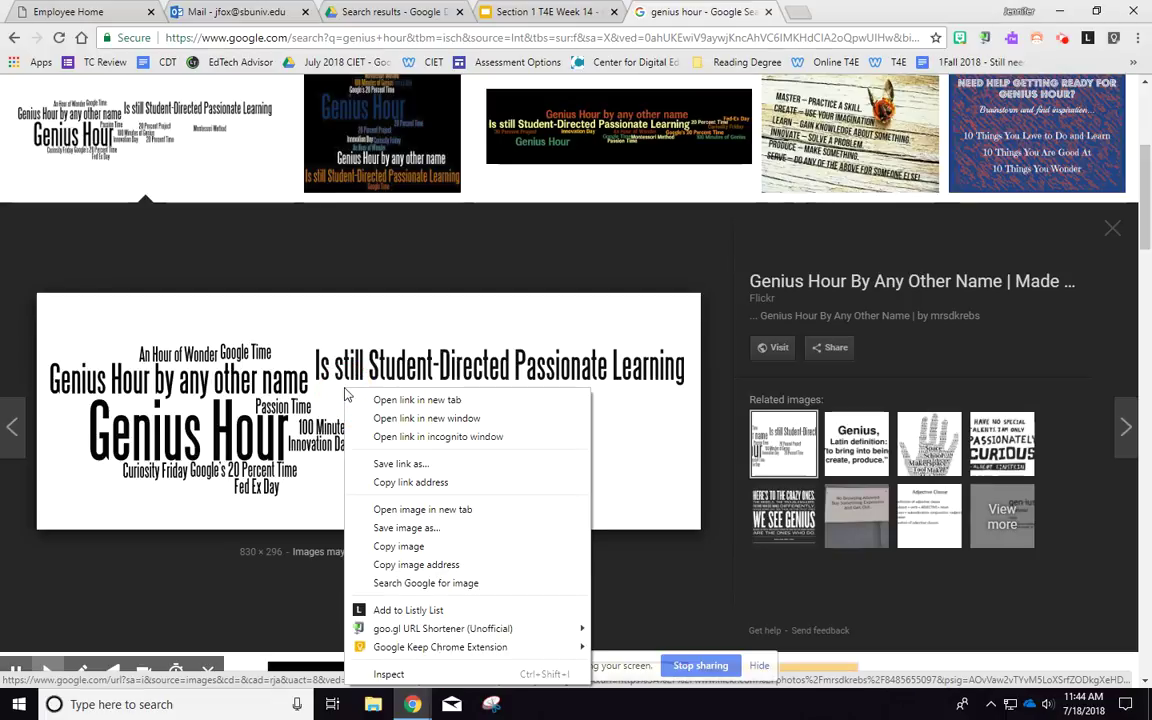
click(405, 570)
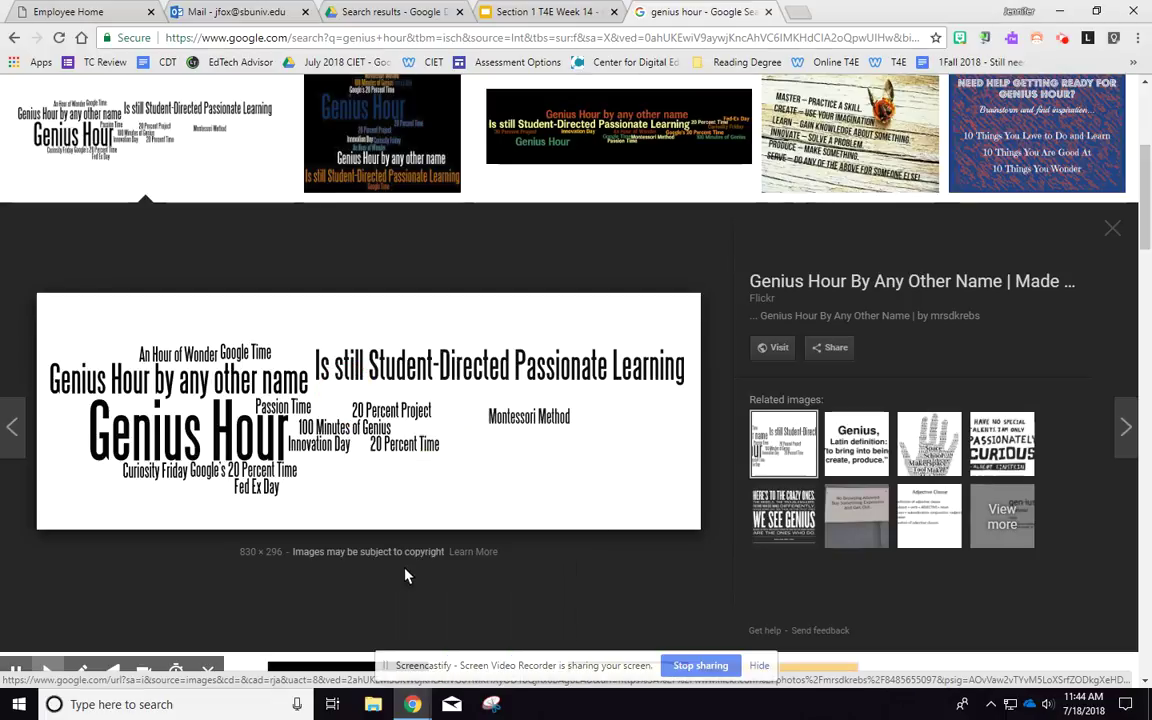
click(527, 12)
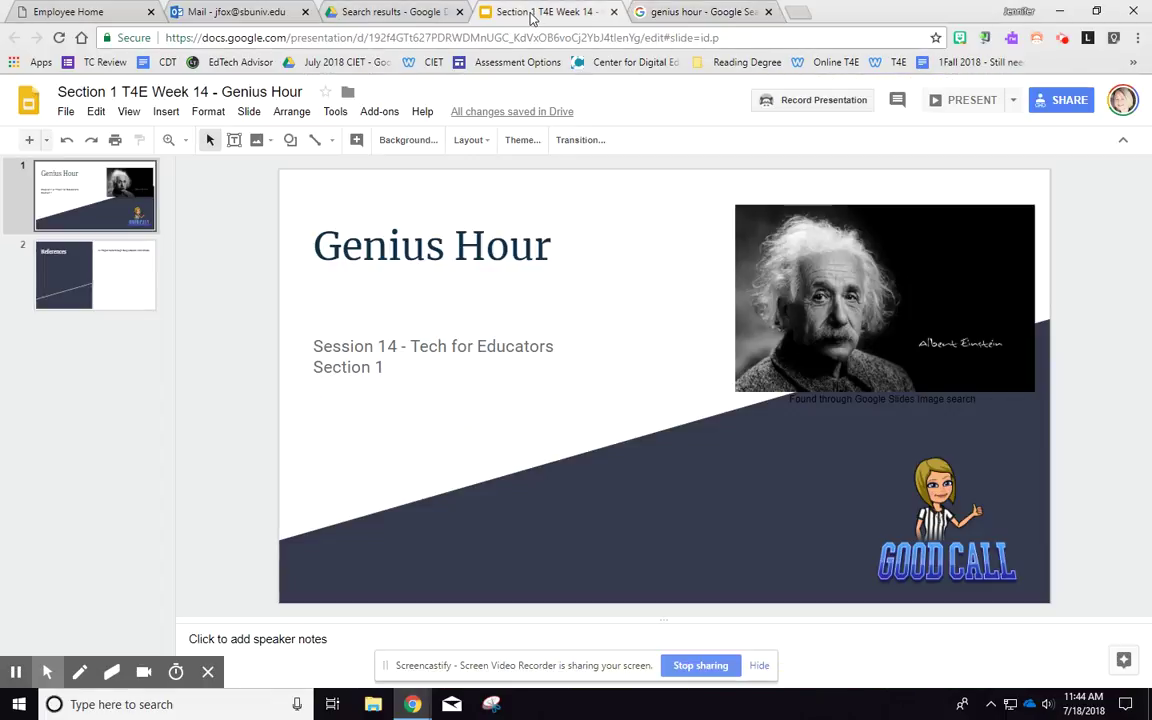
Insert the word cloud by URL from the copied address and move it up below the subtitle.
click(257, 140)
click(295, 266)
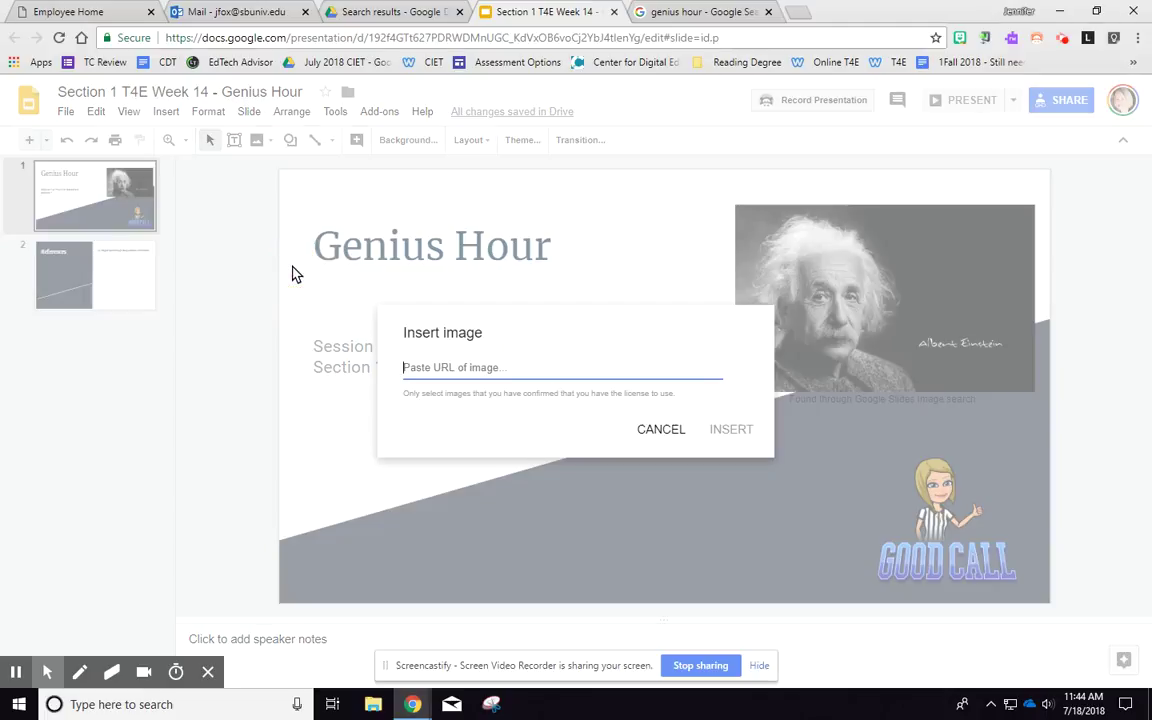
key(ctrl+v)
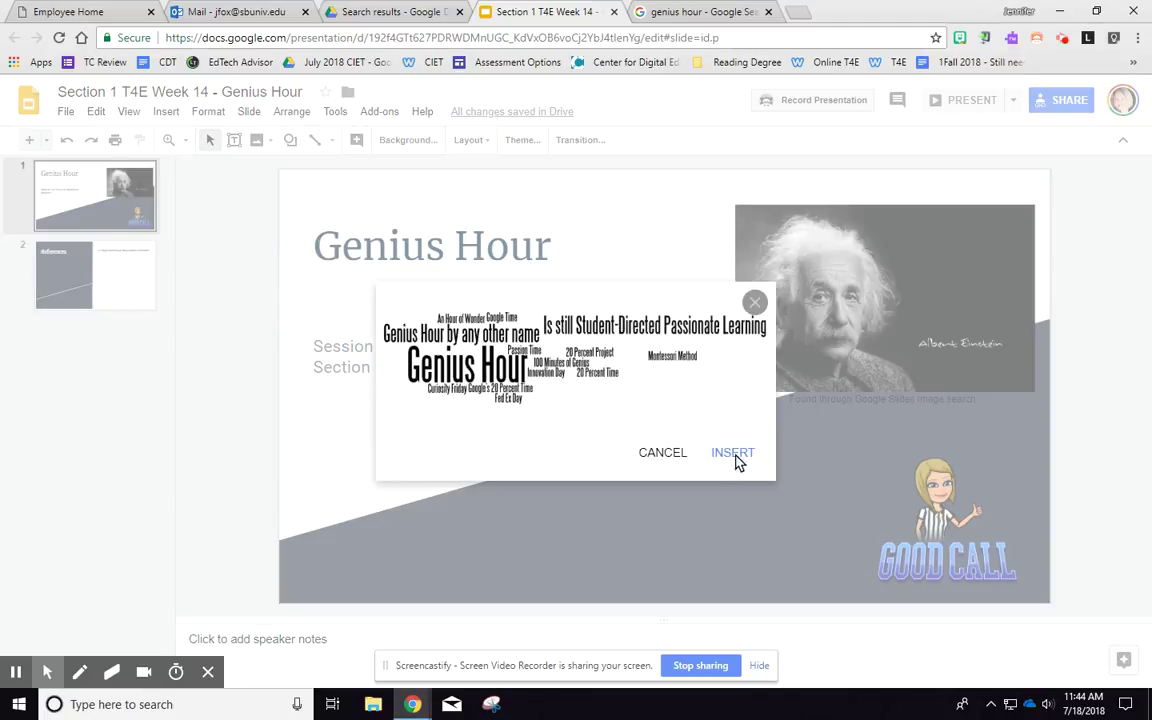
click(735, 455)
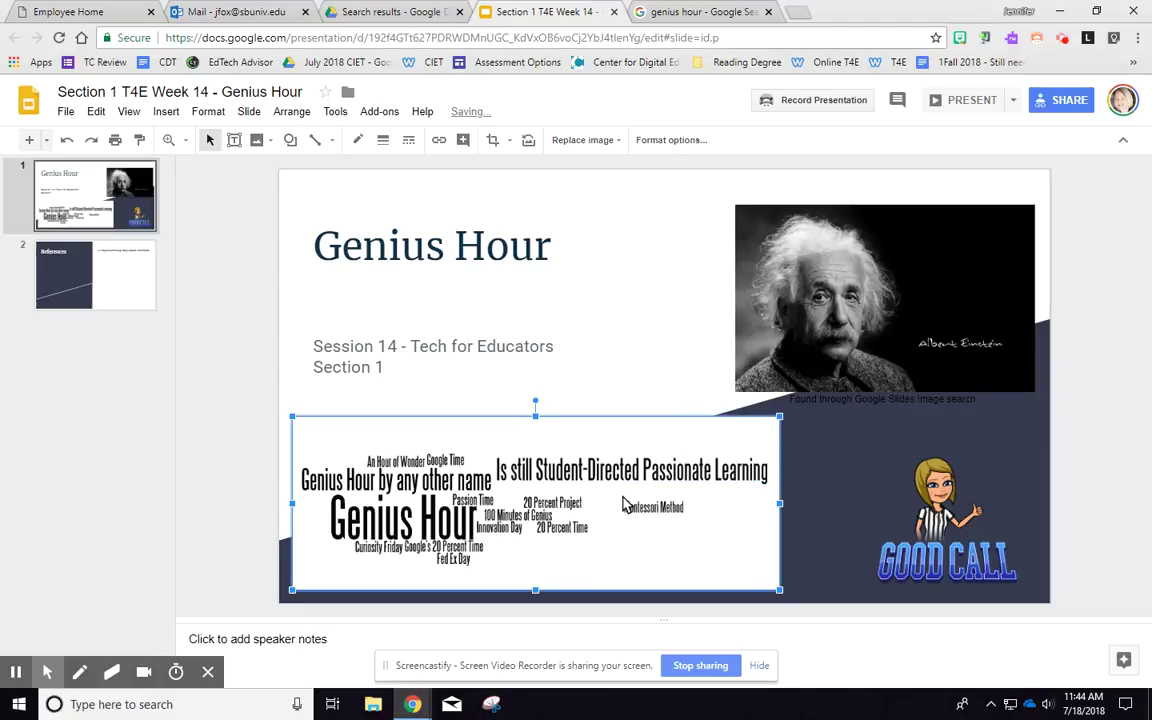
drag(625, 504, 610, 445)
click(665, 12)
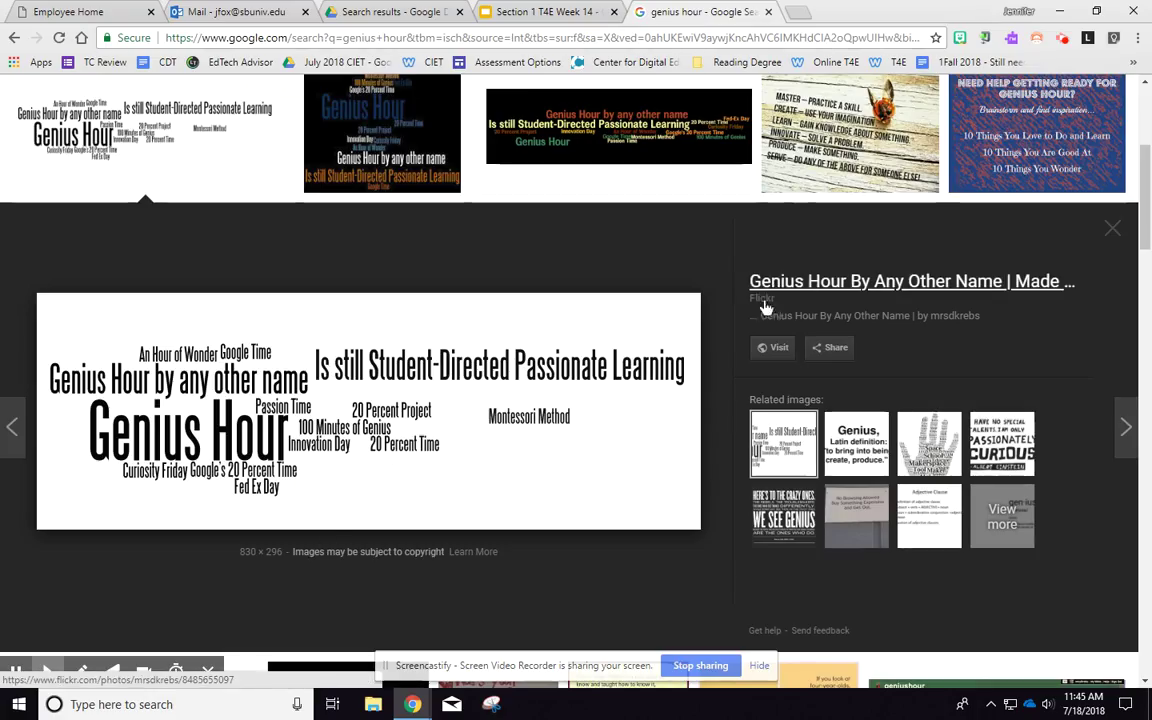
Open the word cloud's Flickr source page and confirm its CC BY 2.0 licence.
click(771, 351)
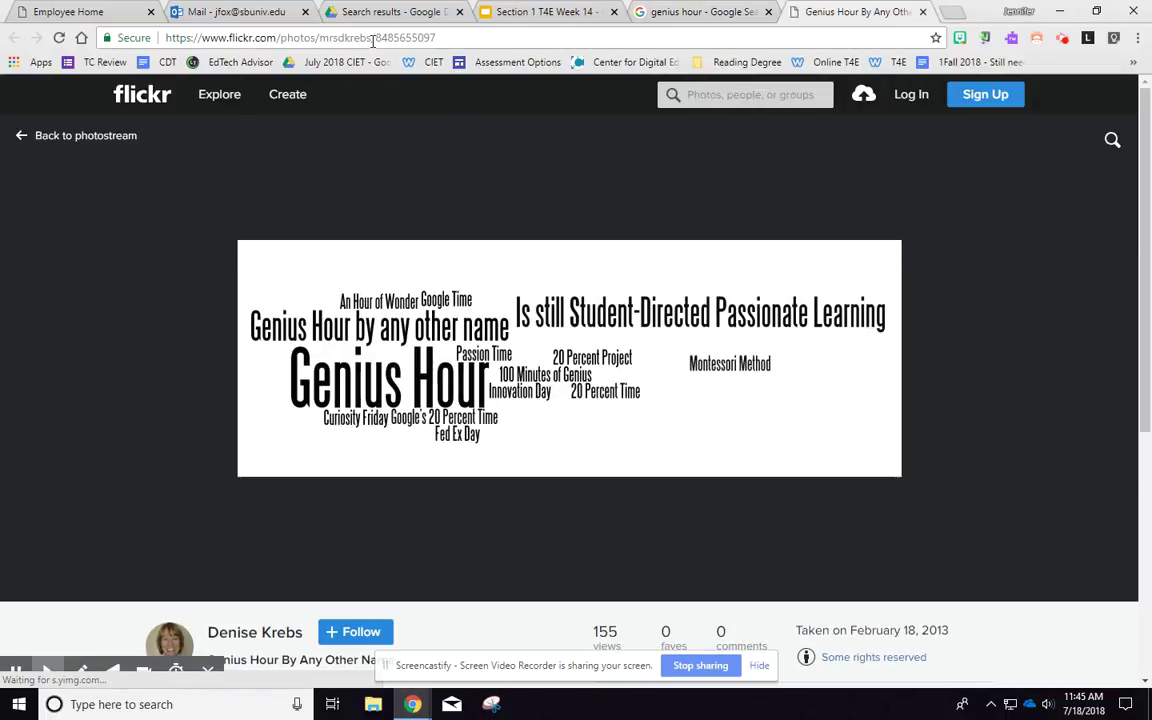
scroll(414, 393, down, 2)
scroll(411, 381, down, 2)
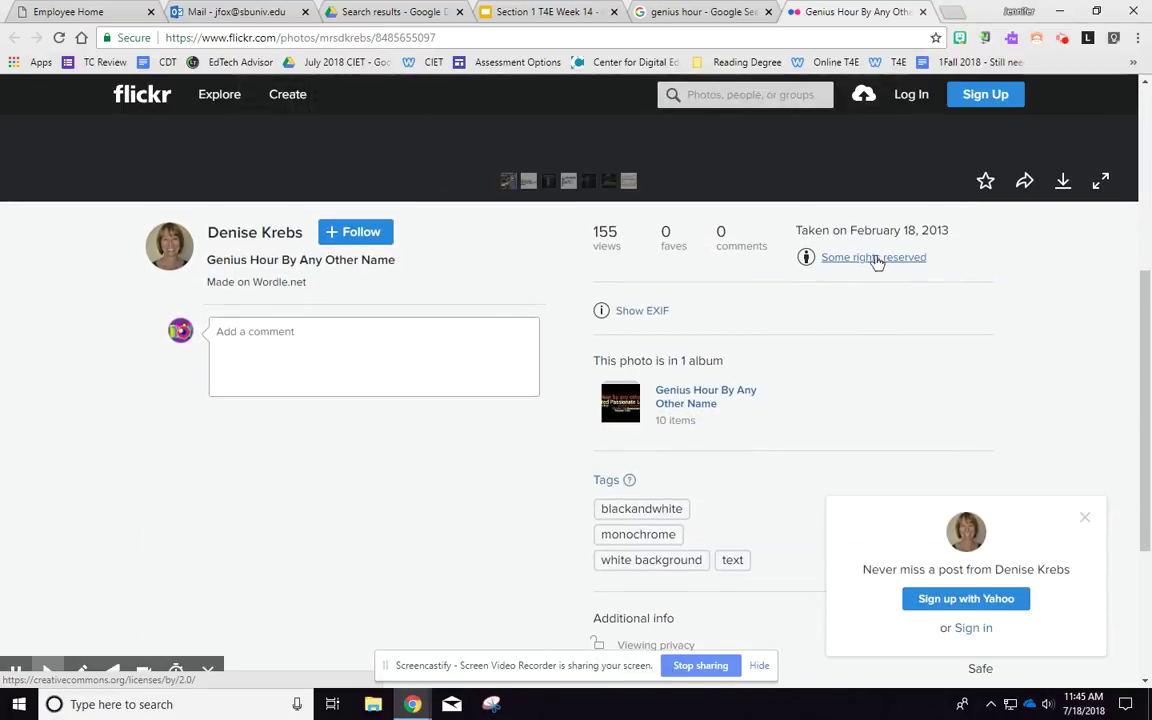
click(1084, 518)
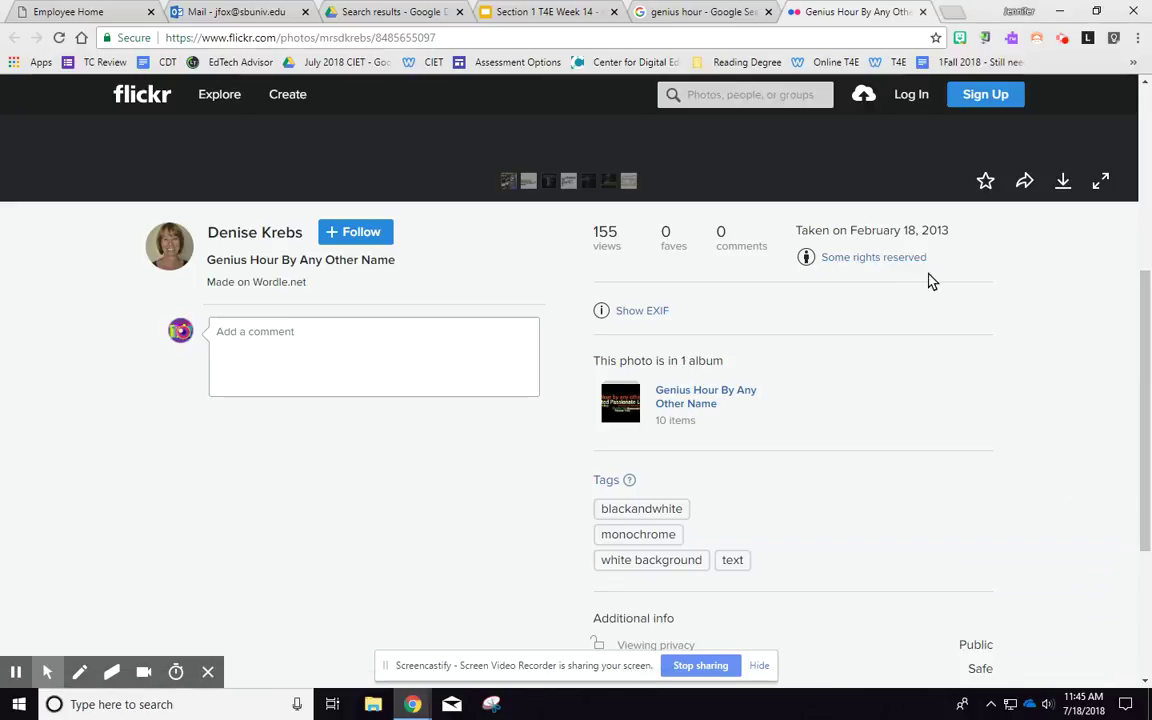
click(873, 257)
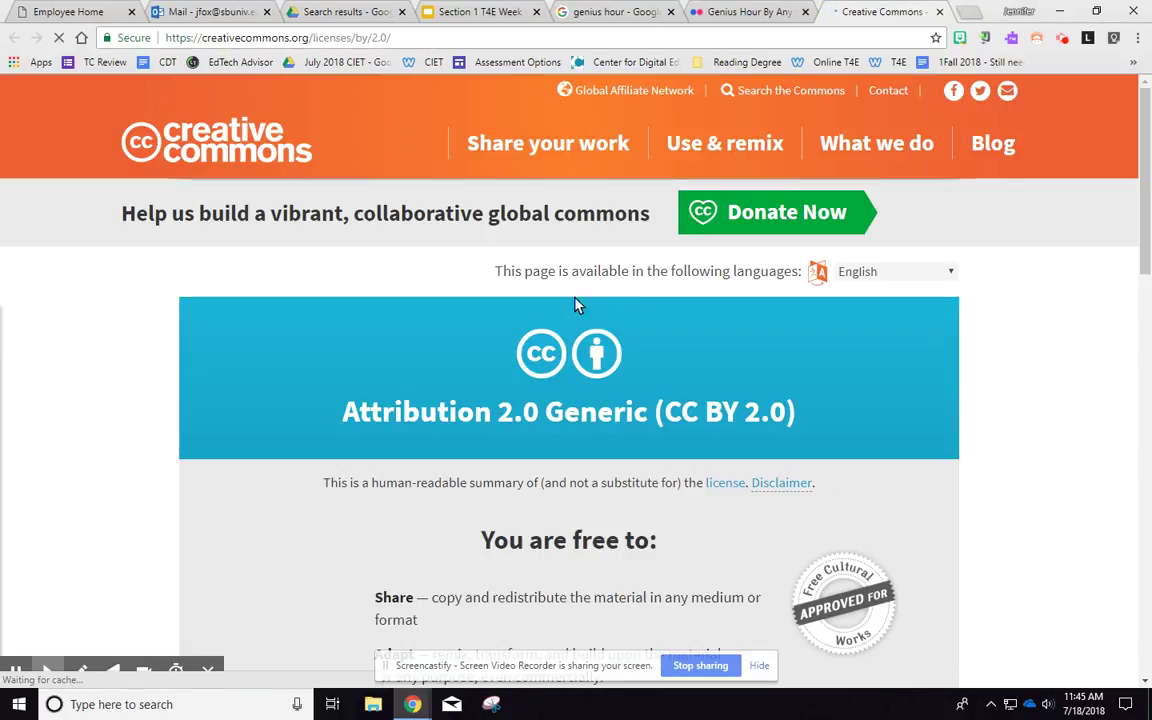
scroll(437, 419, down, 4)
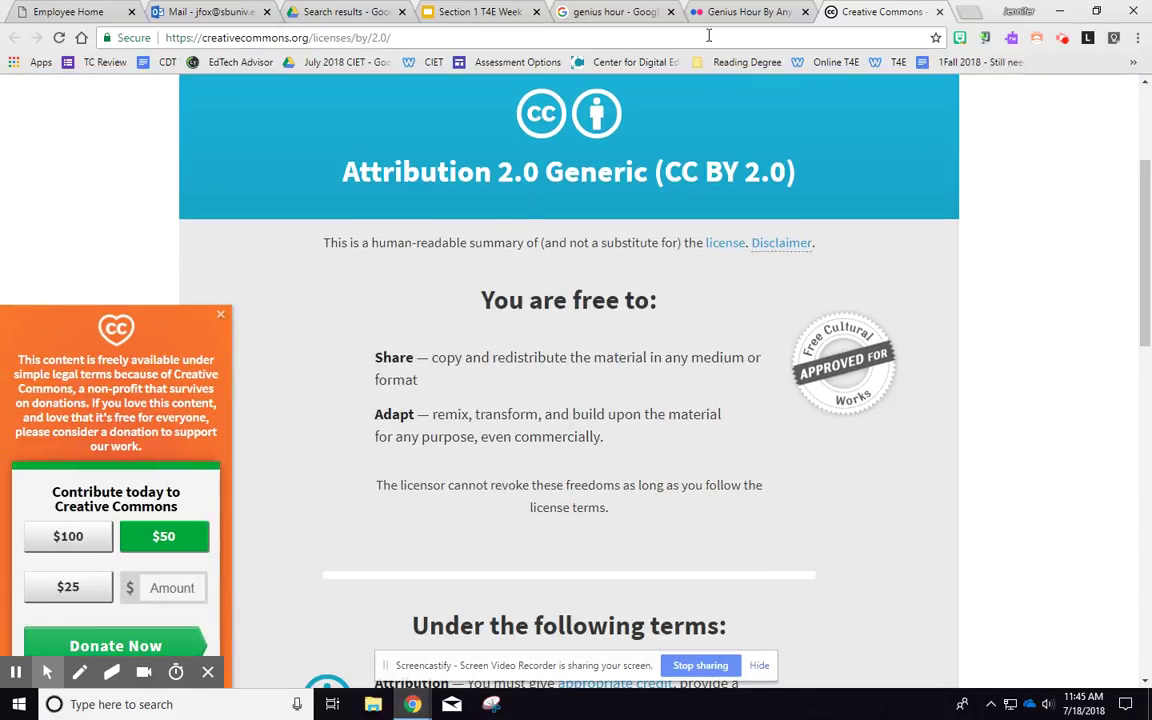
click(939, 12)
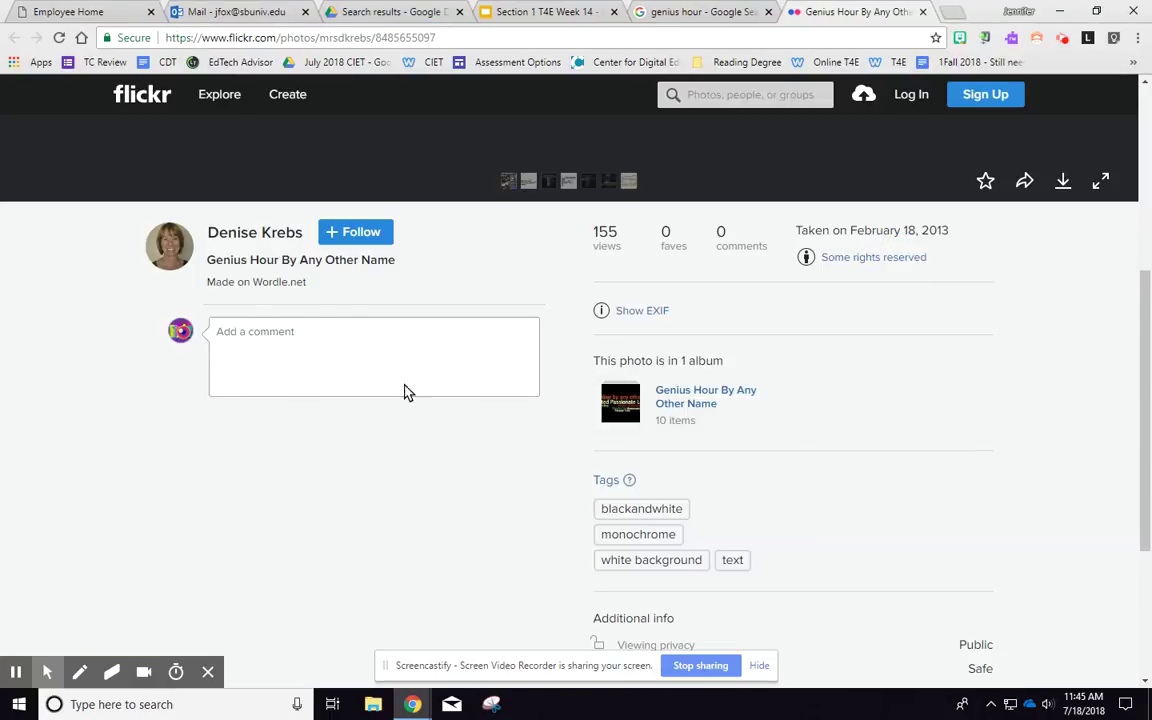